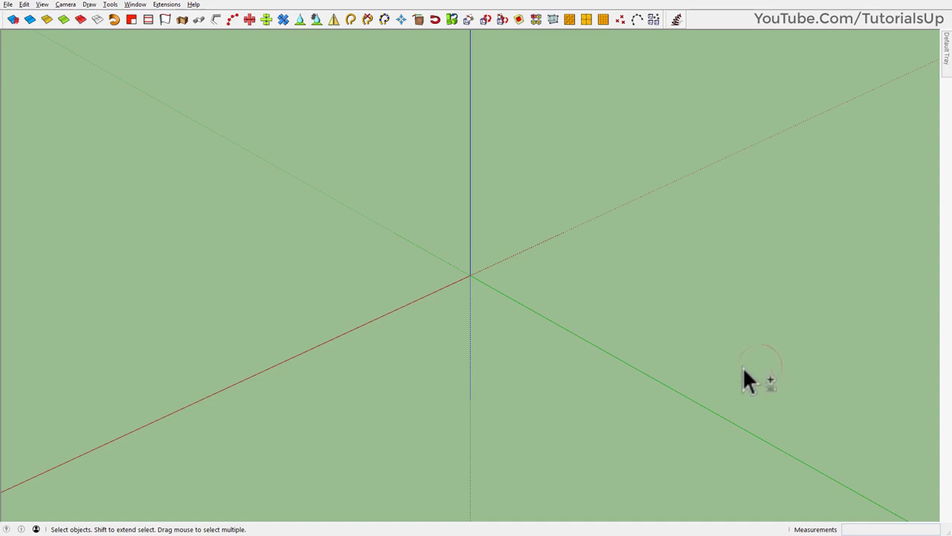
- Draw a 3 by 3 rectangle starting at the origin
key("r")
left_click(470, 276)
middle_click_drag(470, 276, 259, 346)
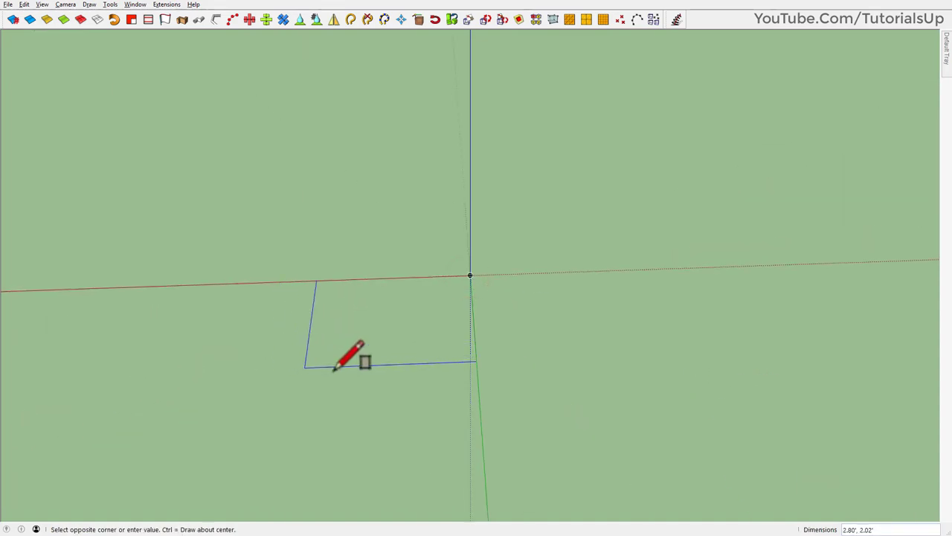
type("3,3")
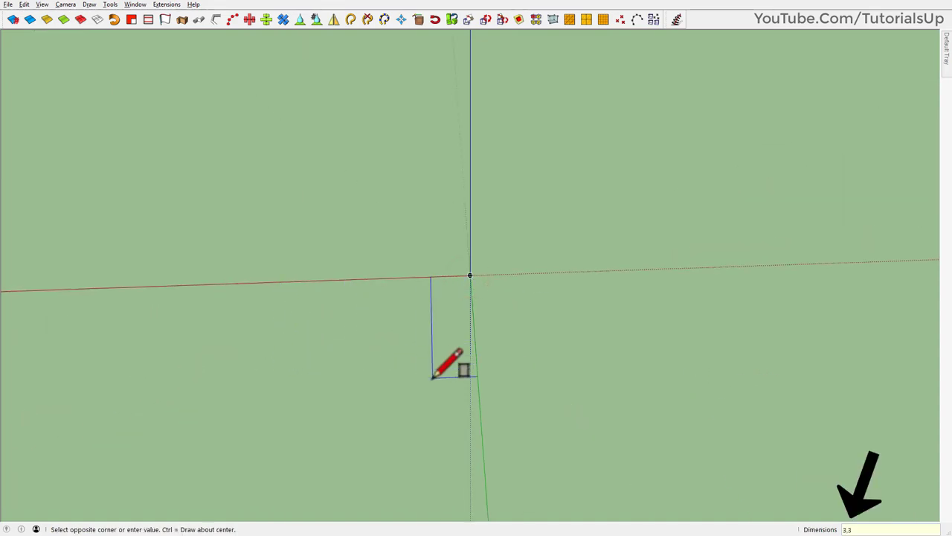
key("Return")
mouse_move(431, 383)
middle_mouse_down()
mouse_move(708, 298)
mouse_move(431, 304)
middle_mouse_up()
- Pull the square up into a slab and offset its top outline inward 0.25
key("p")
left_click(504, 322)
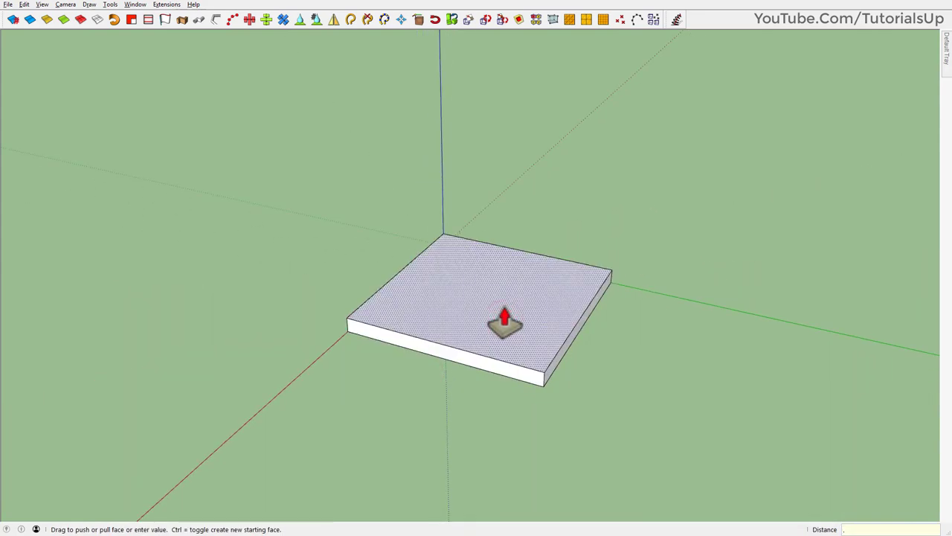
left_click(504, 321)
key("f")
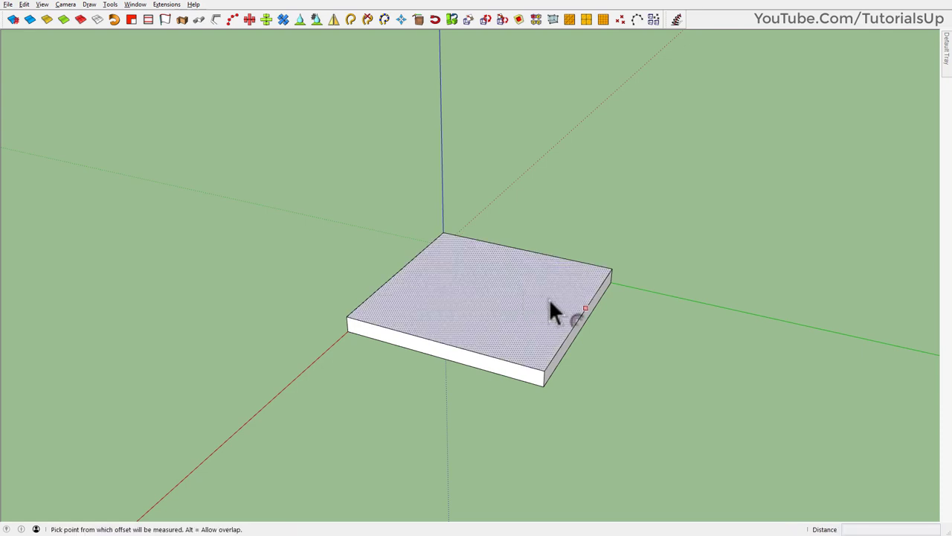
left_click(549, 298)
key("Return")
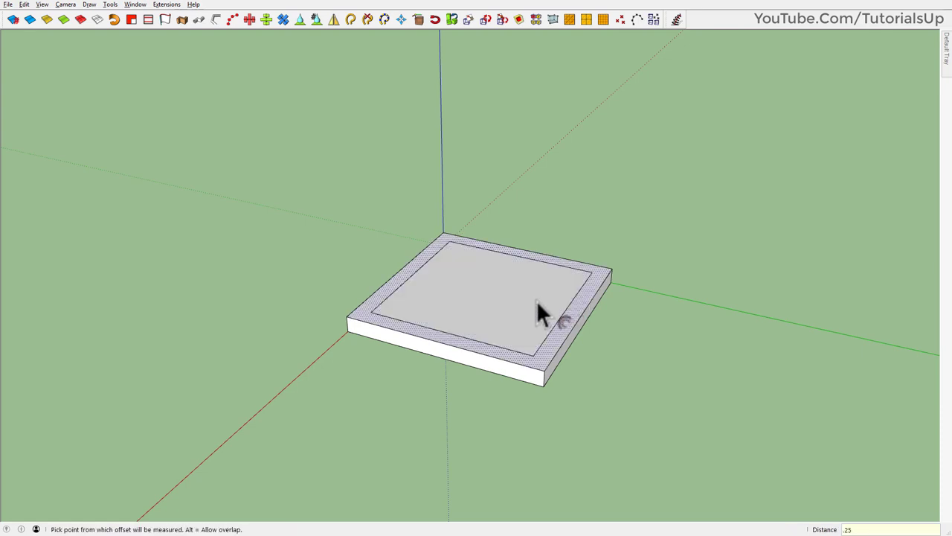
- Raise the inset inner square 0.25 to form the upper step
key("p")
left_click(530, 311)
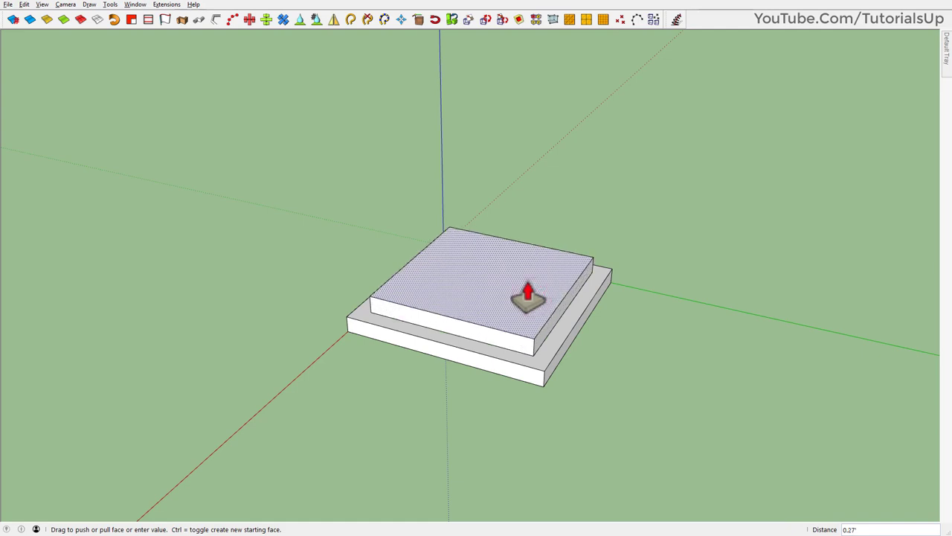
key("Return")
key("space")
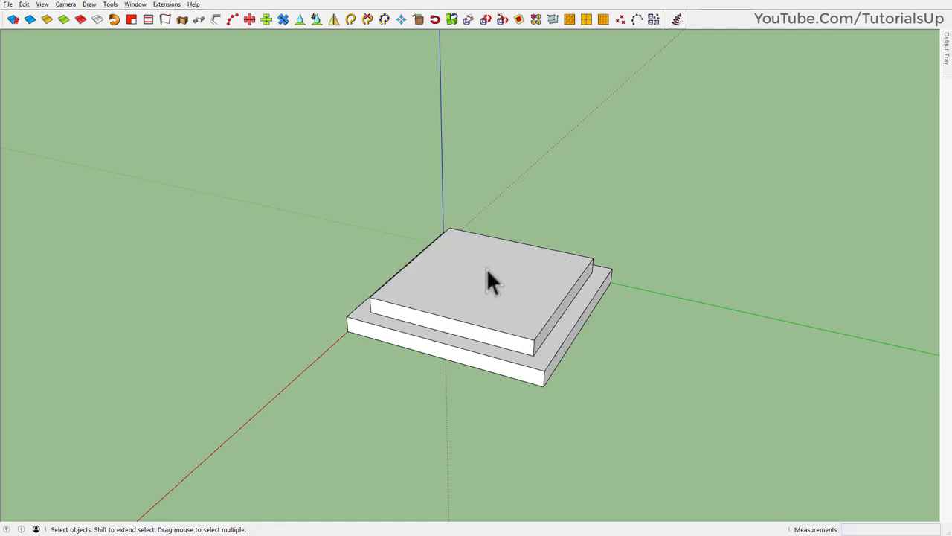
scroll(487, 271, "up", 3)
- Draw a 2-point arc from the upper step's top edge down to the lower tread
mouse_move(501, 323)
middle_mouse_down()
mouse_move(476, 264)
mouse_move(755, 265)
mouse_move(664, 353)
middle_mouse_up()
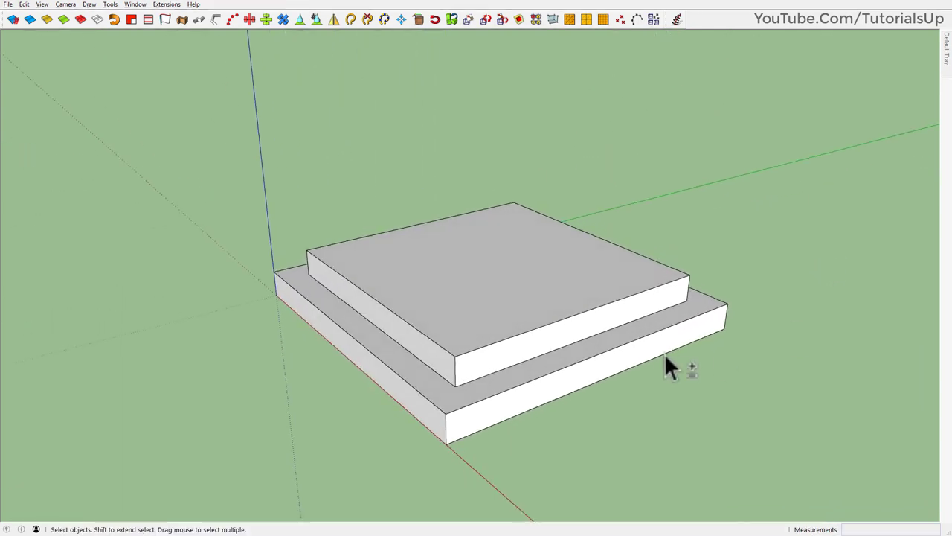
key("a")
scroll(605, 340, "up", 2)
left_click(583, 301)
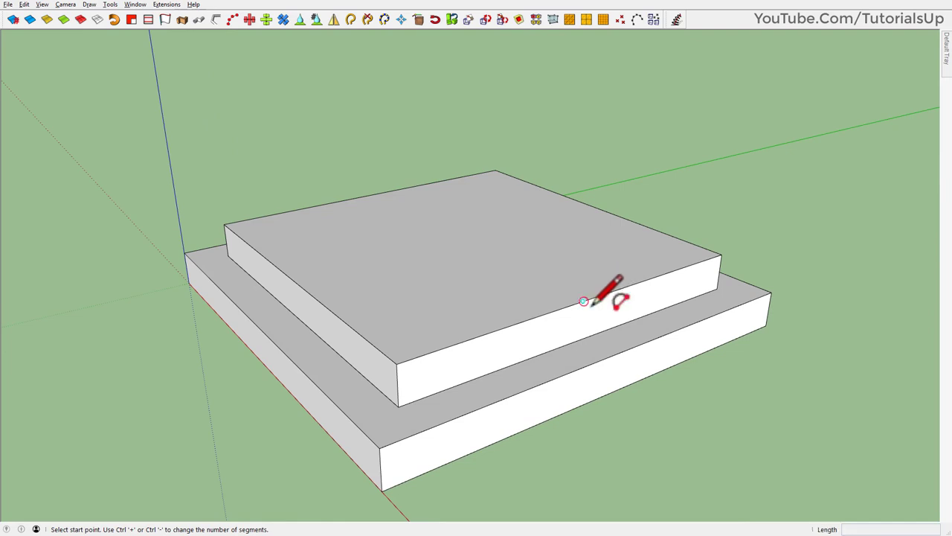
left_click(610, 356)
scroll(610, 355, "up", 3)
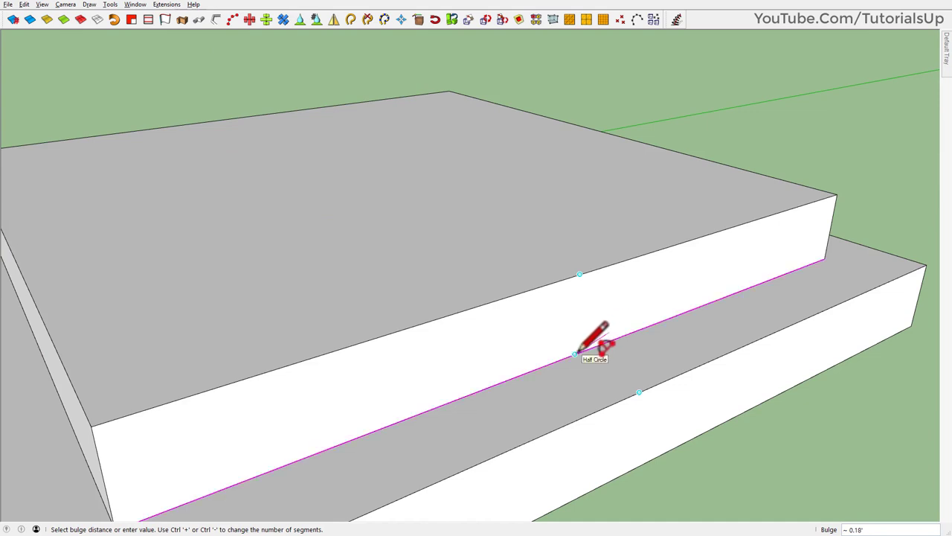
left_click(585, 315)
key("space")
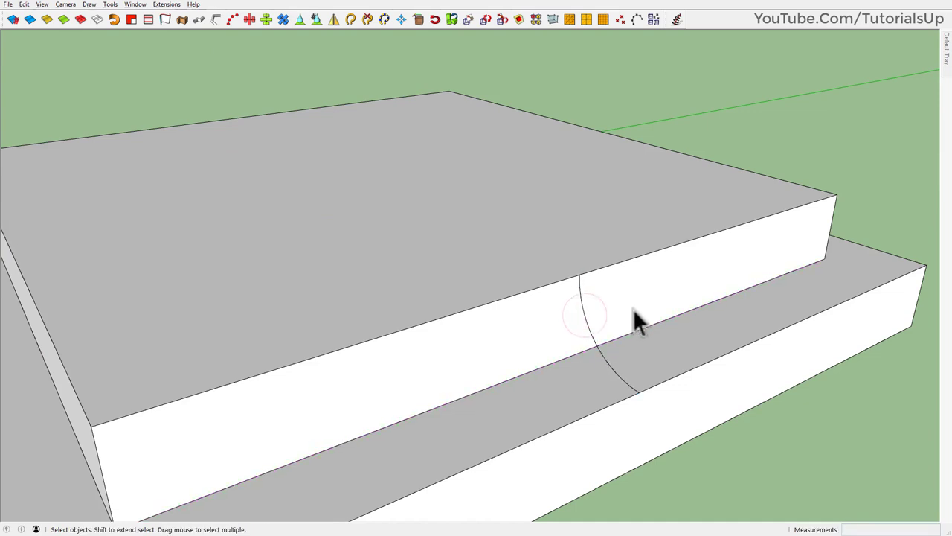
middle_click_drag(633, 318, 638, 321)
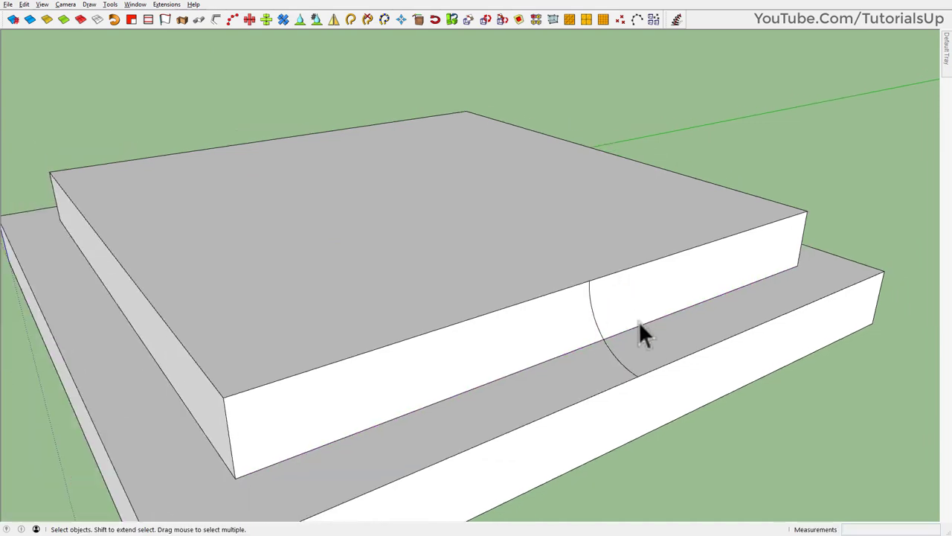
- Close the arc with lines into a concave profile face
left_click(637, 375)
type("0.25'")
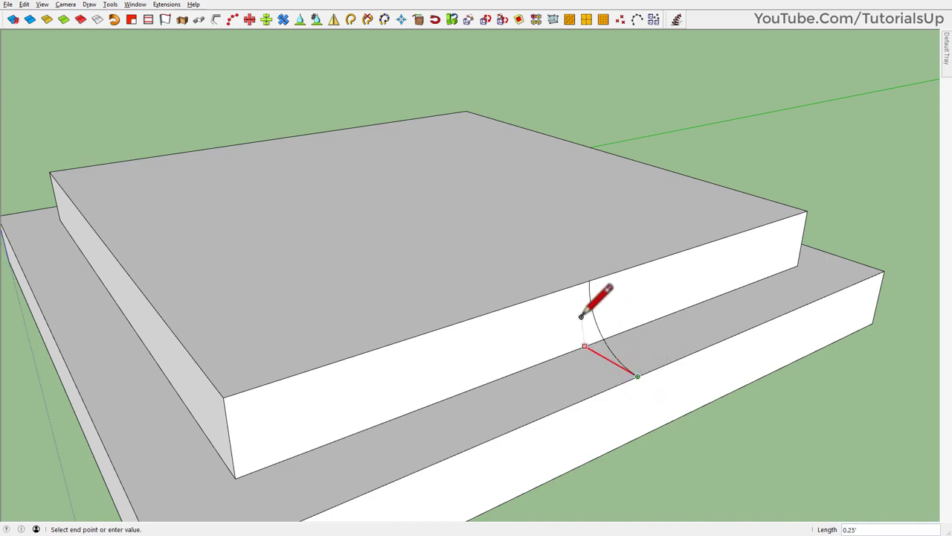
left_click(589, 280)
left_click(586, 346)
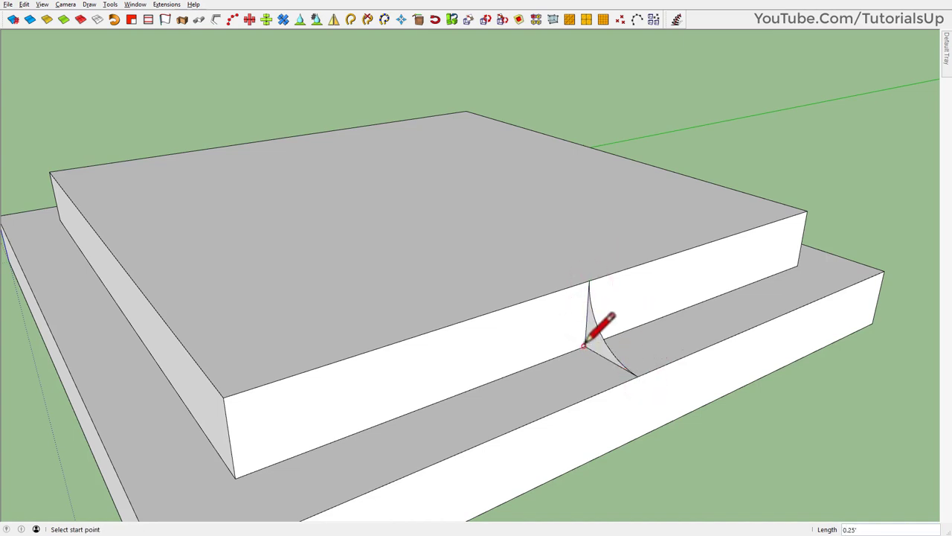
key("space")
- Sweep the arc profile around the upper step's top edges with Follow Me
left_click(538, 264)
left_click(533, 257, "shift")
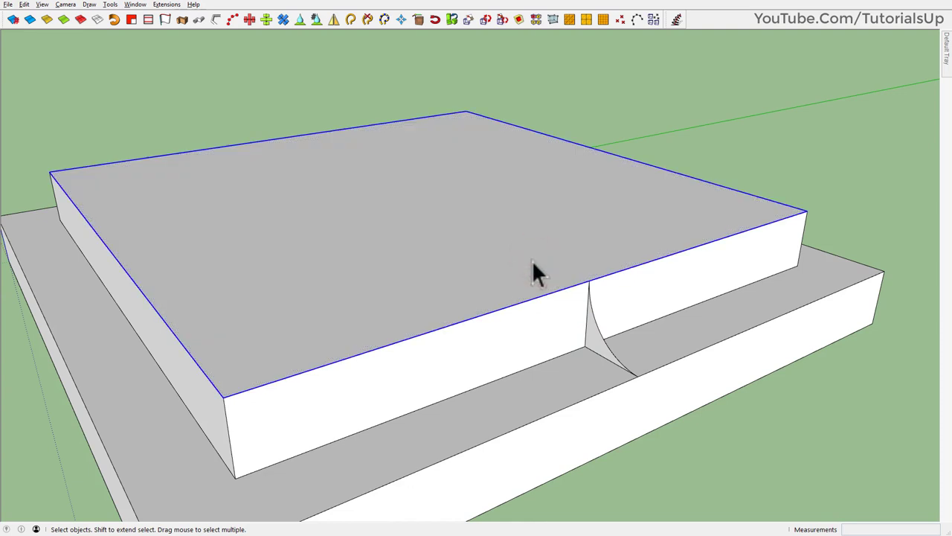
left_click(595, 339)
scroll(647, 253, "down", 3)
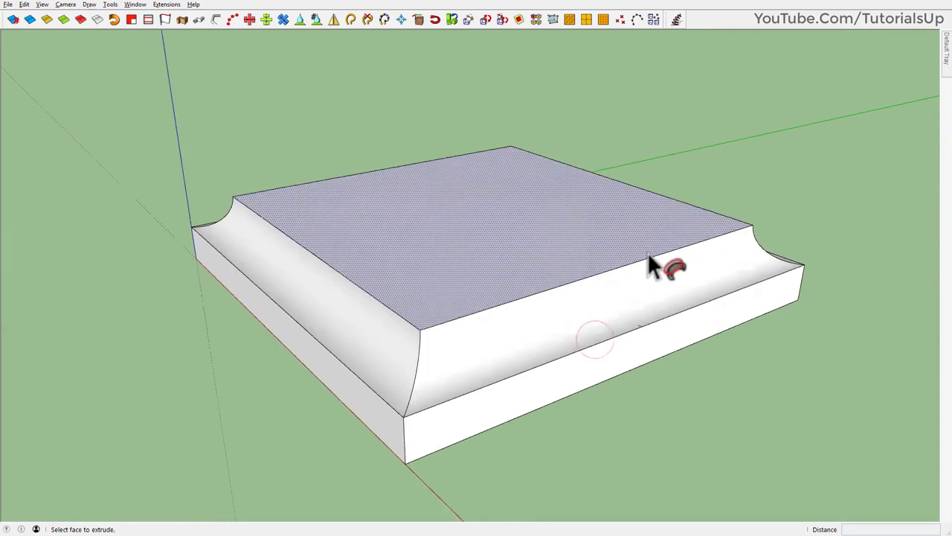
scroll(640, 310, "up", 3)
scroll(637, 334, "down", 3)
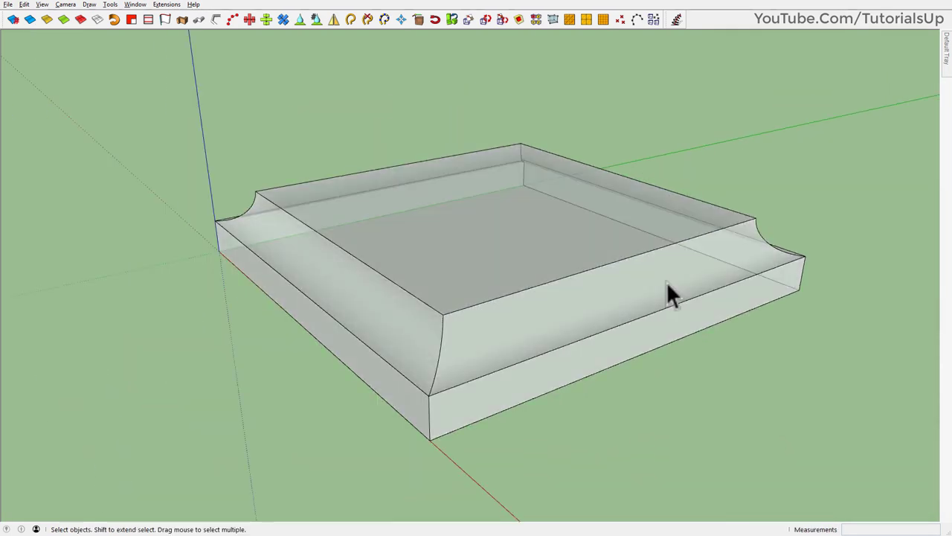
scroll(614, 295, "down", 3)
middle_click_drag(553, 275, 546, 282)
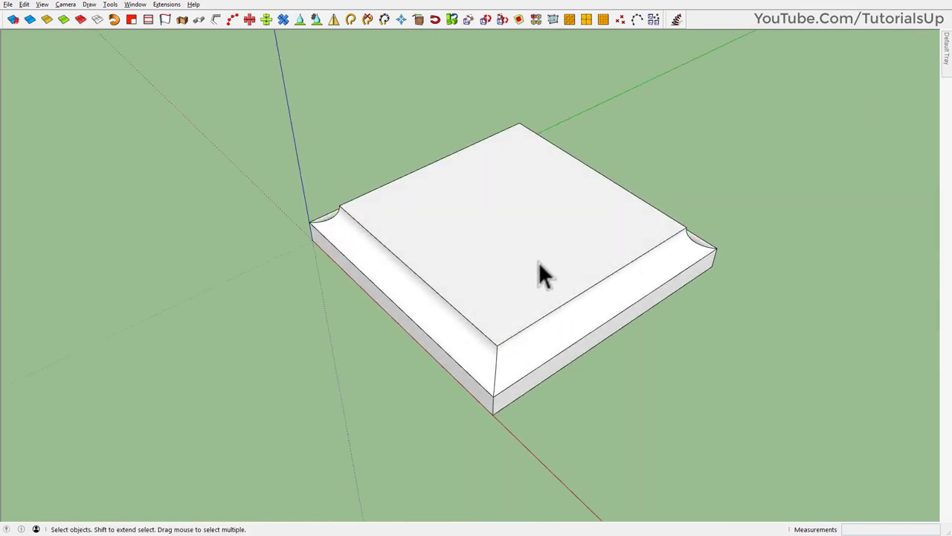
scroll(542, 272, "up", 2)
- Draw a 1' radius circle at the top face's centre and set it to 50 segments
key("c")
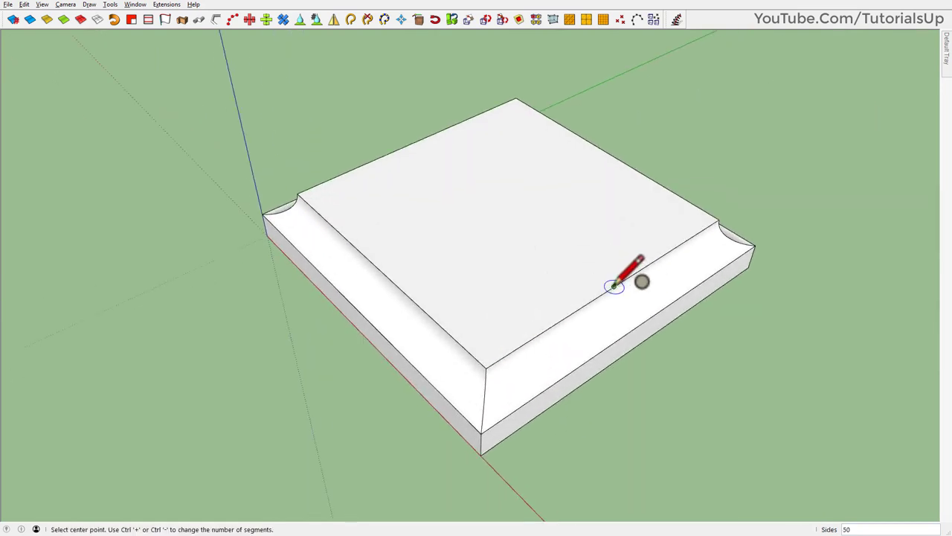
left_click(606, 149)
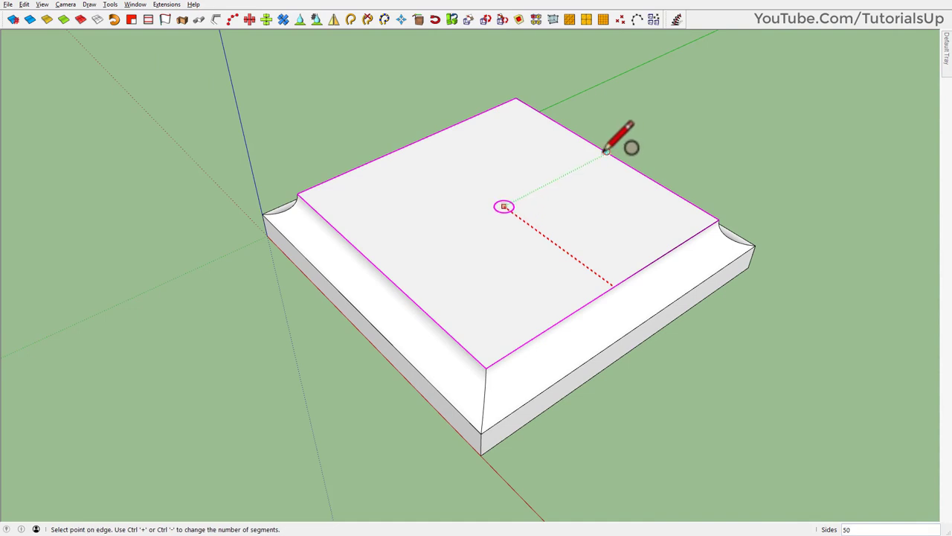
left_click(595, 272)
key("space")
left_click(594, 270)
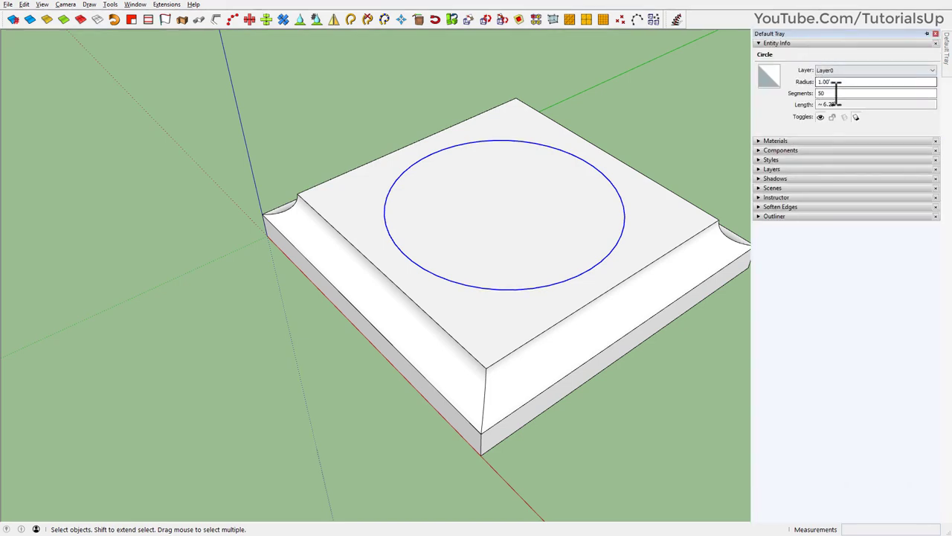
double_click(833, 93)
mouse_move(526, 232)
middle_mouse_down()
mouse_move(516, 213)
mouse_move(527, 255)
middle_mouse_up()
scroll(571, 272, "up", 3)
- Draw a line from the circle's centre to the top face's edge
key("l")
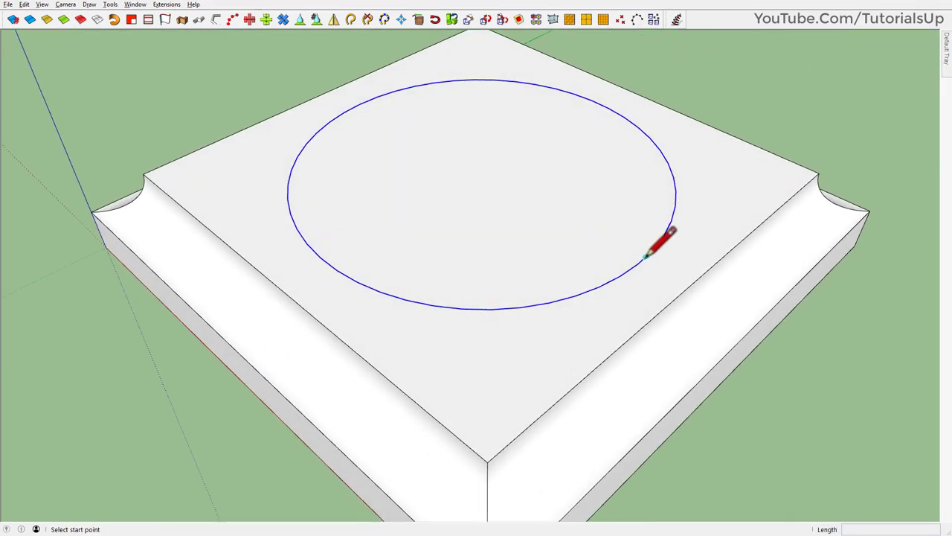
left_click(480, 173)
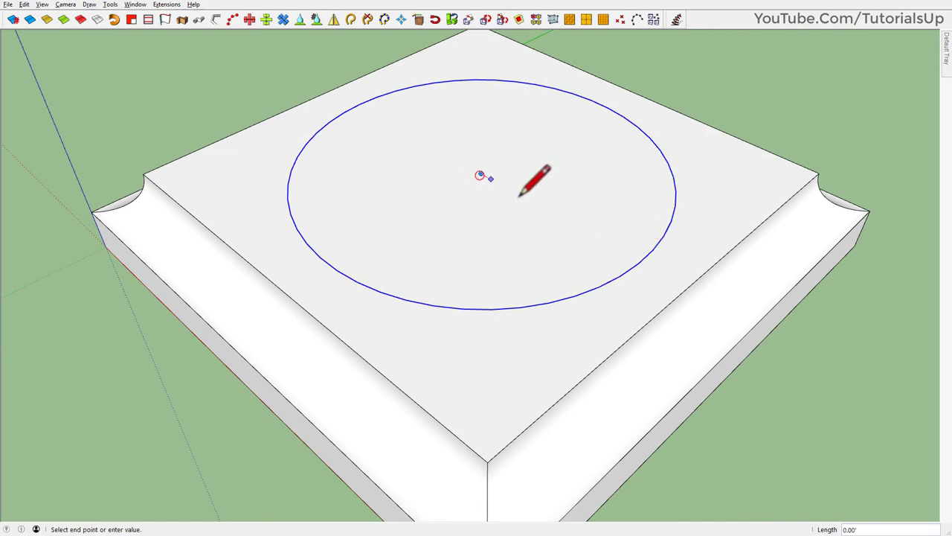
left_click(684, 290)
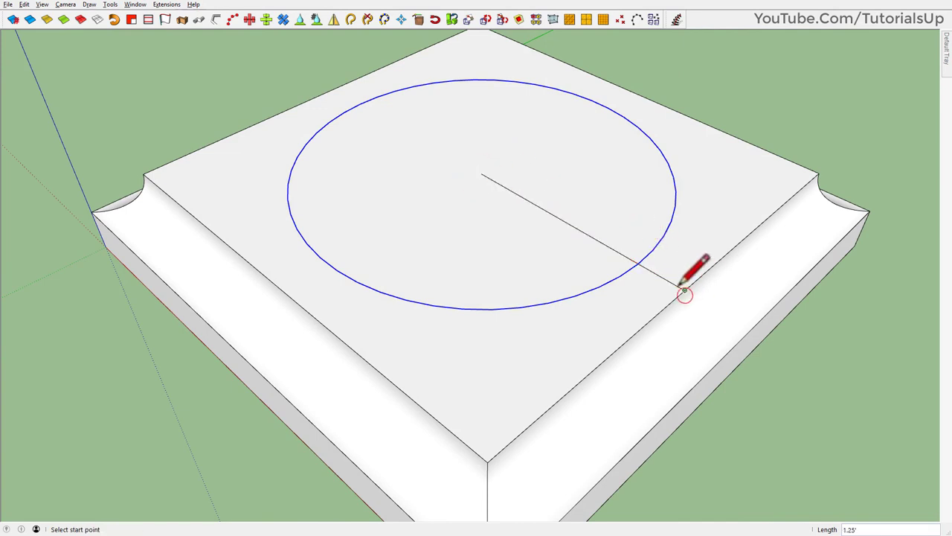
key("space")
mouse_move(668, 282)
middle_mouse_down()
mouse_move(684, 213)
mouse_move(546, 327)
middle_mouse_up()
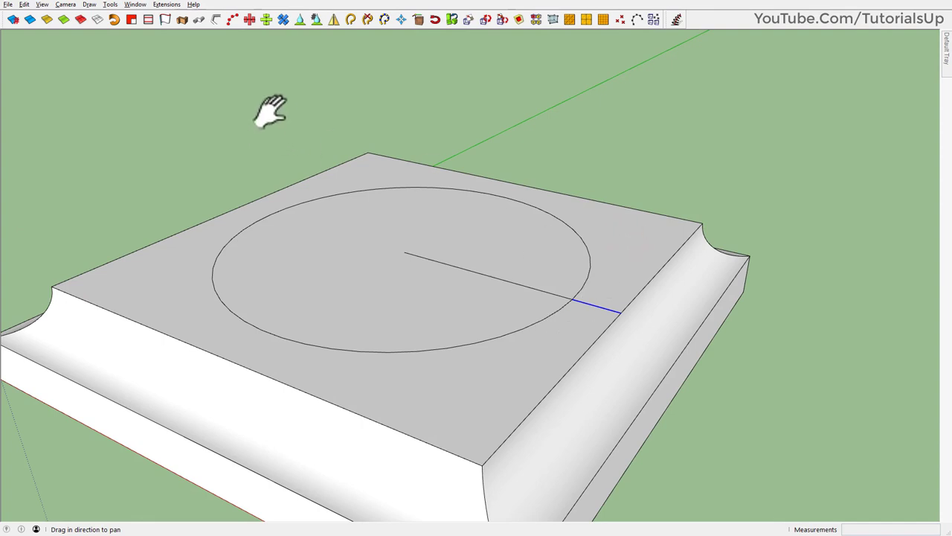
- Extrude the outer piece of the radius line straight up into a vertical rectangle
left_click(165, 20)
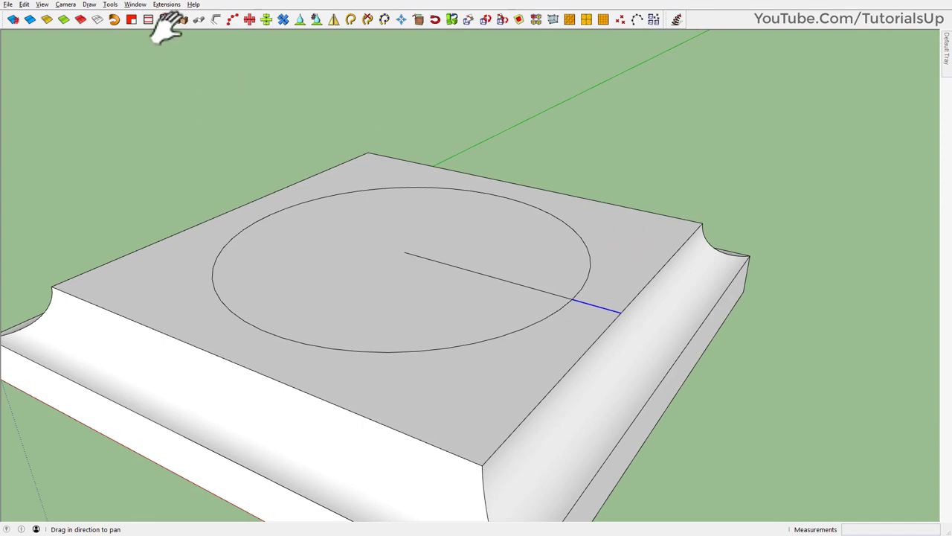
left_click(569, 300)
middle_click_drag(569, 300, 570, 253)
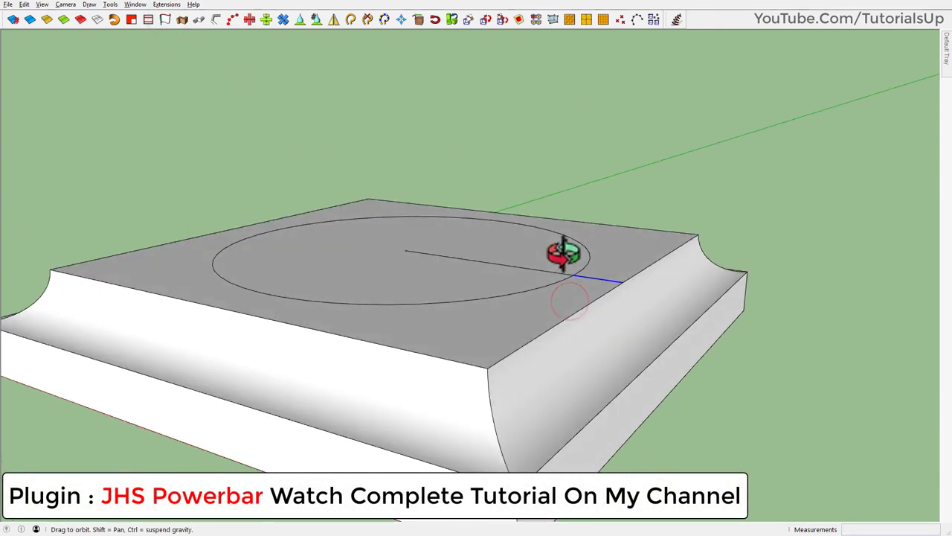
left_click(588, 147)
key("space")
scroll(605, 243, "up", 3)
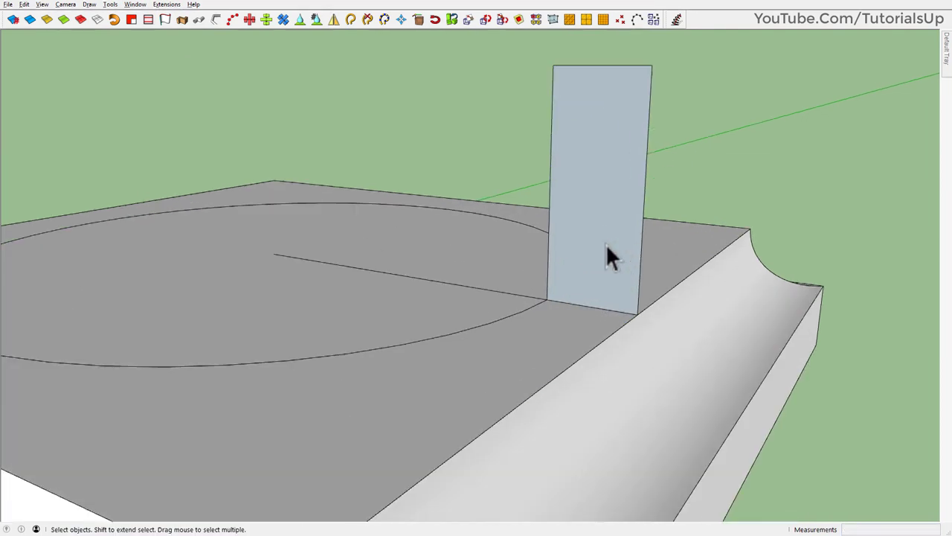
mouse_move(605, 244)
middle_mouse_down("shift")
mouse_move(633, 219)
mouse_move(485, 233)
mouse_move(499, 291)
mouse_move(514, 286)
mouse_move(502, 298)
middle_mouse_up("shift")
- Draw a bulged arc on the rectangle plus a tangent arc up to its top corner
key("a")
left_click(388, 352)
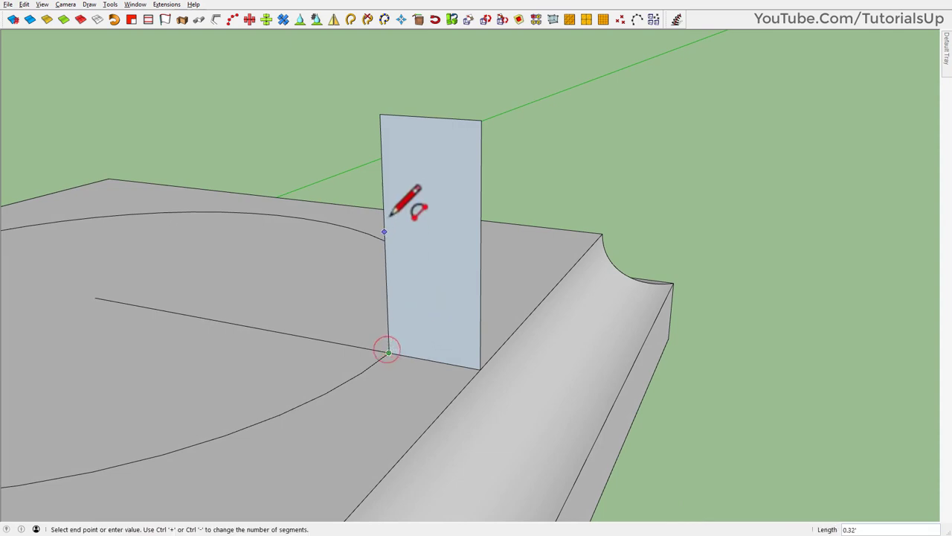
left_click(381, 178)
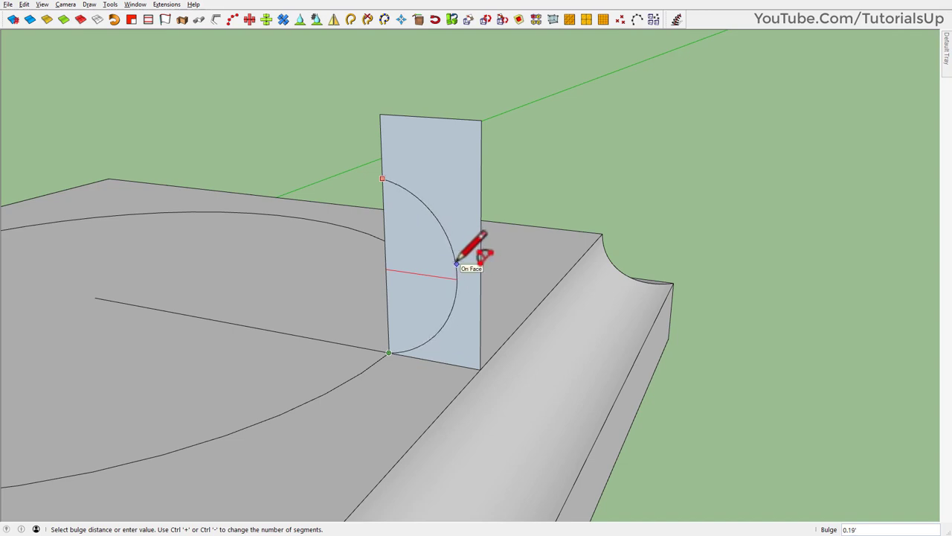
left_click(456, 260)
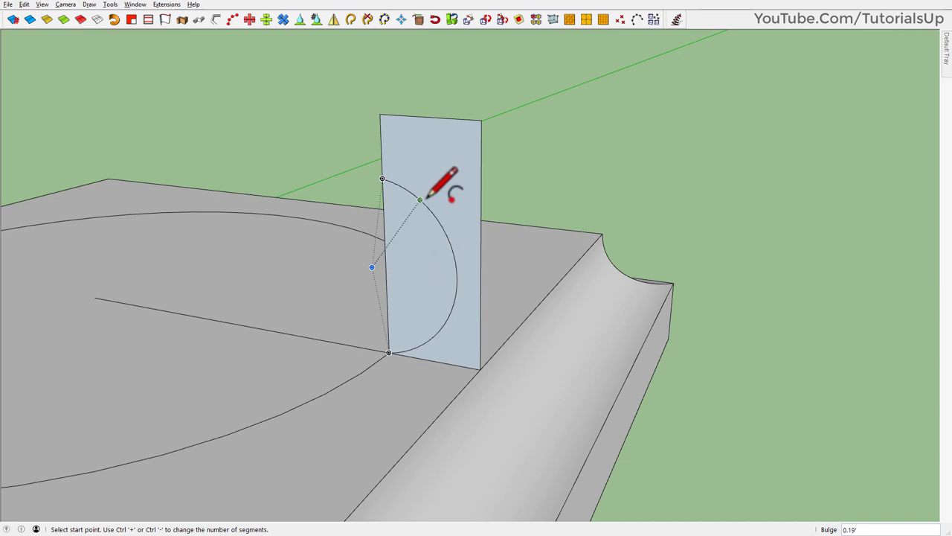
left_click(426, 205)
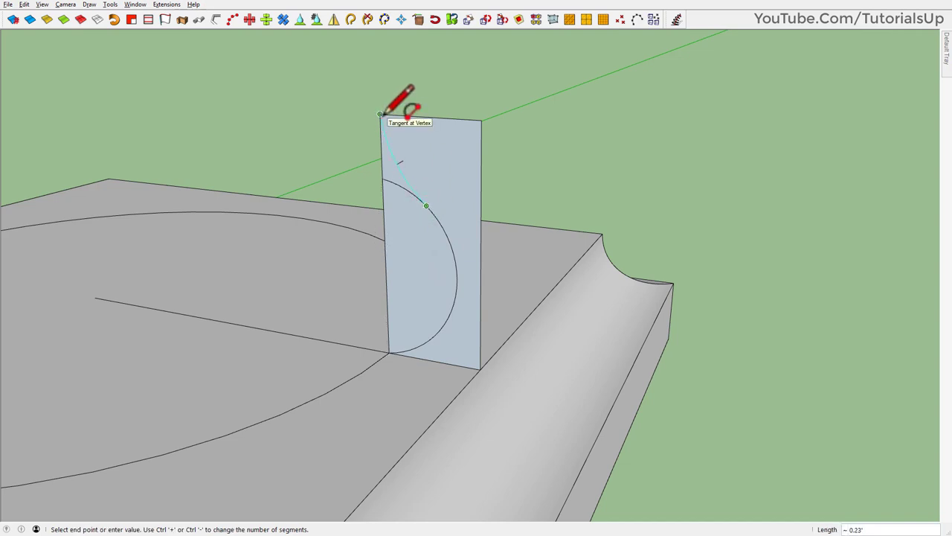
left_click(380, 115)
- Erase the rectangle's top and right edges to leave the teardrop profile
key("e")
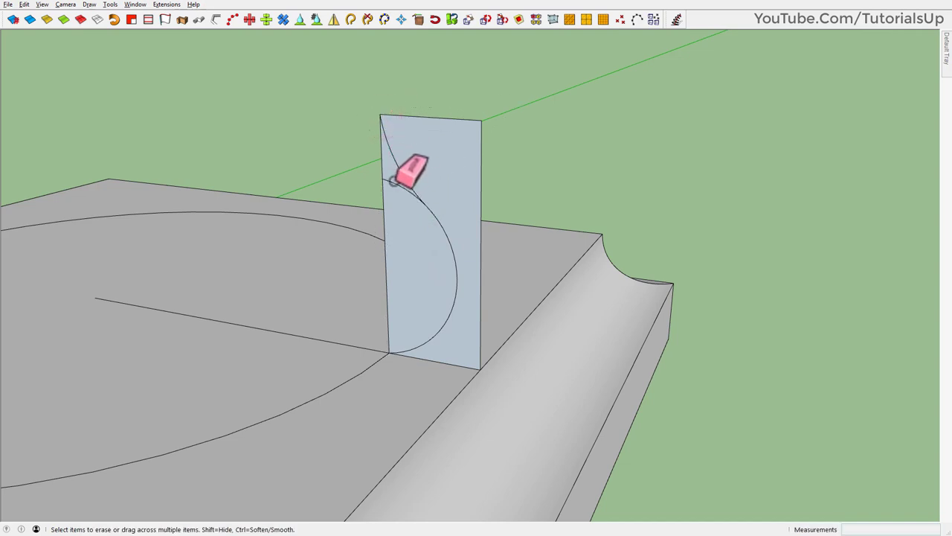
left_click_drag(484, 123, 482, 365)
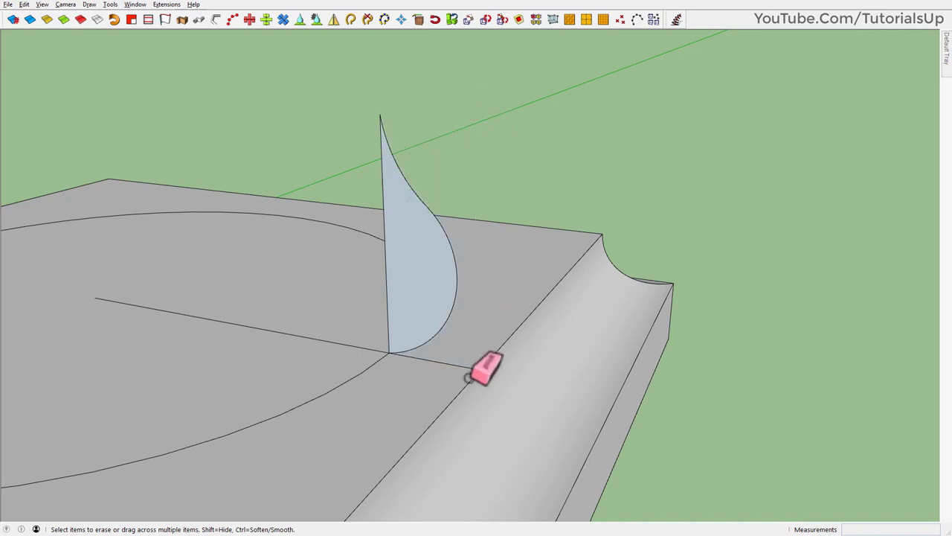
scroll(478, 341, "down", 3)
mouse_move(425, 336)
middle_mouse_down()
mouse_move(485, 350)
mouse_move(440, 334)
middle_mouse_up()
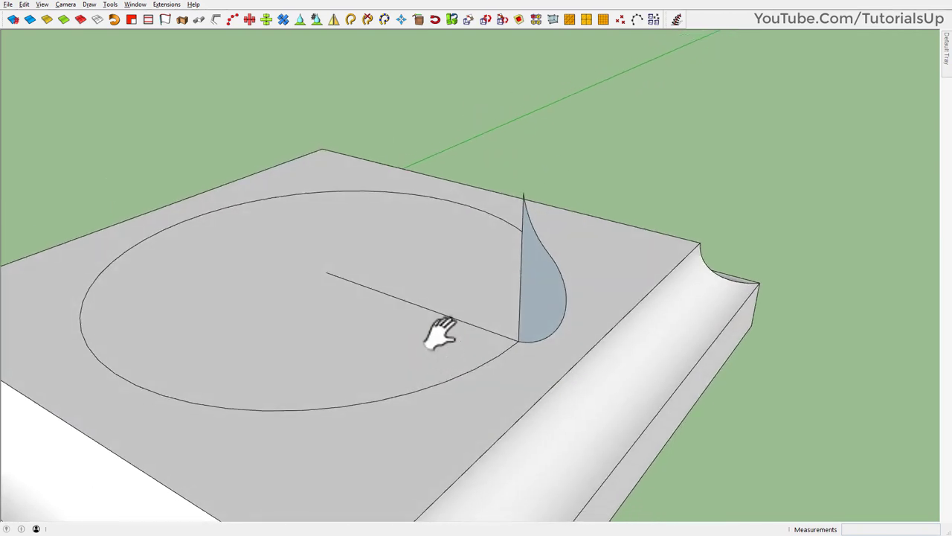
- Remove the radius line and sweep the teardrop face around the circle edge with Follow Me
left_click(444, 313)
key("space")
double_click(456, 330)
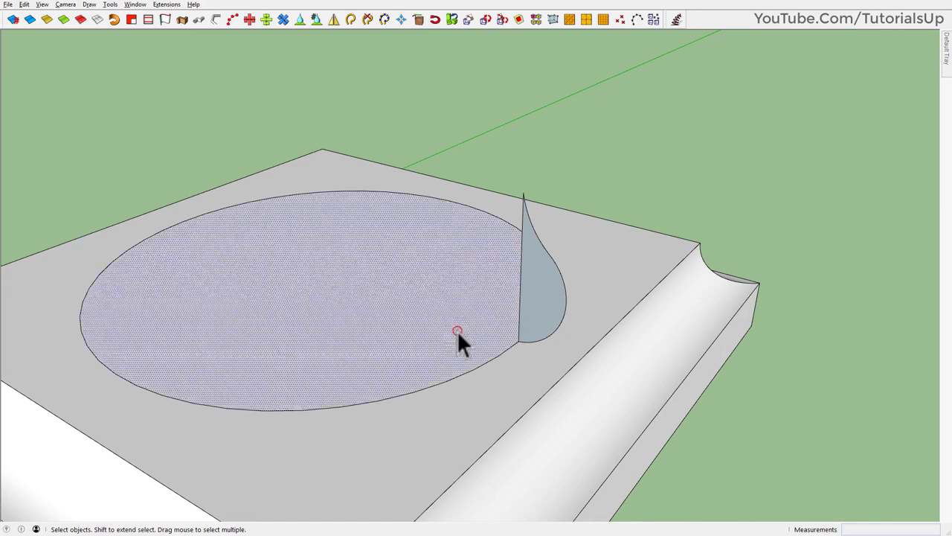
left_click(446, 316, "shift")
key("f")
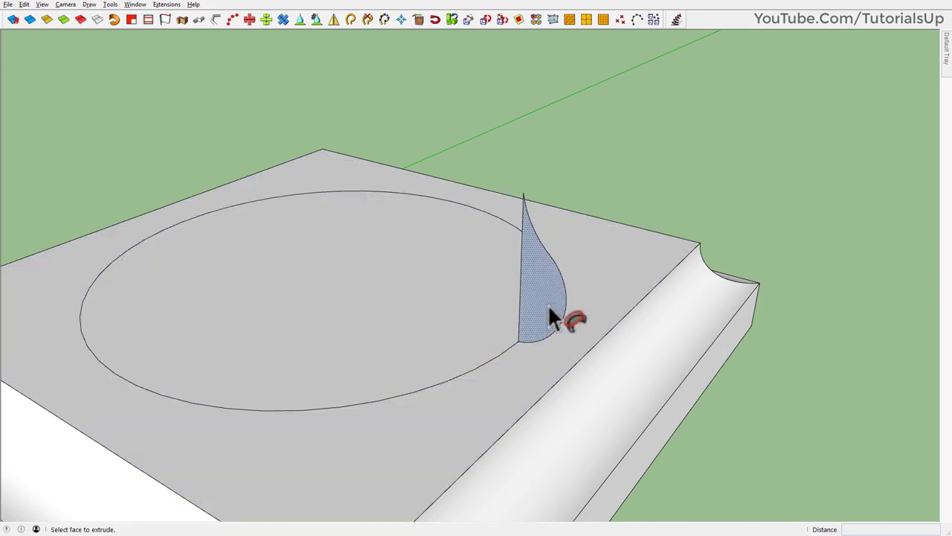
left_click(547, 305)
- Reverse the ring's faces so they point outward
middle_click_drag(447, 297, 508, 298)
key("space")
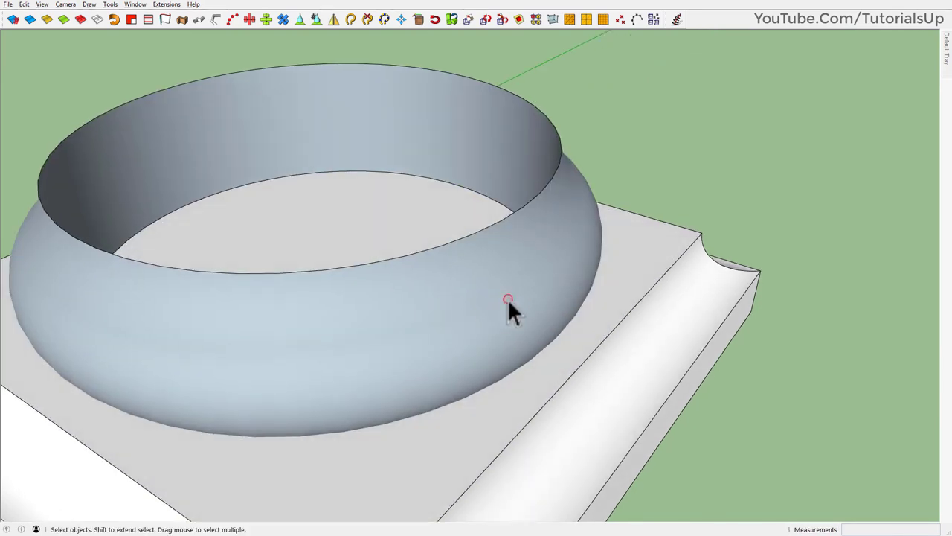
key("ctrl+a")
left_click(507, 298)
right_click(524, 278)
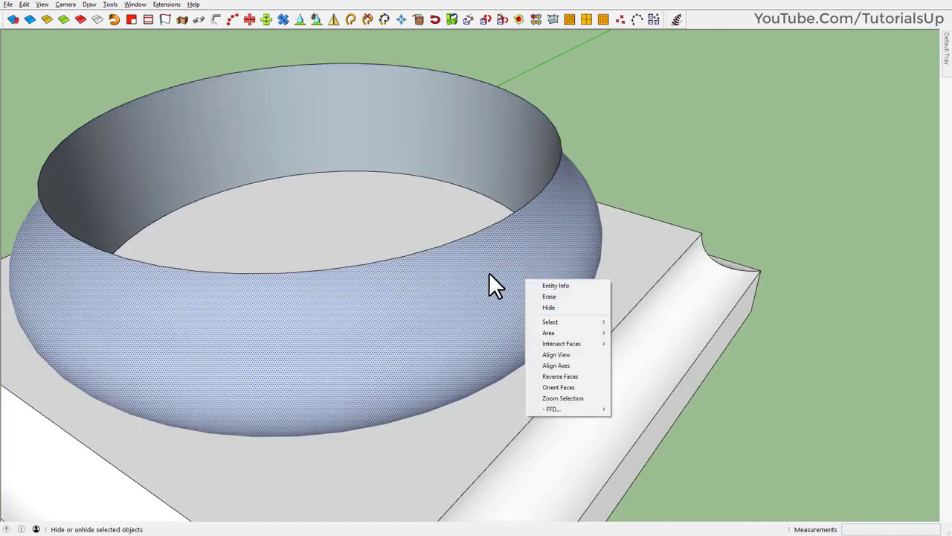
left_click(570, 378)
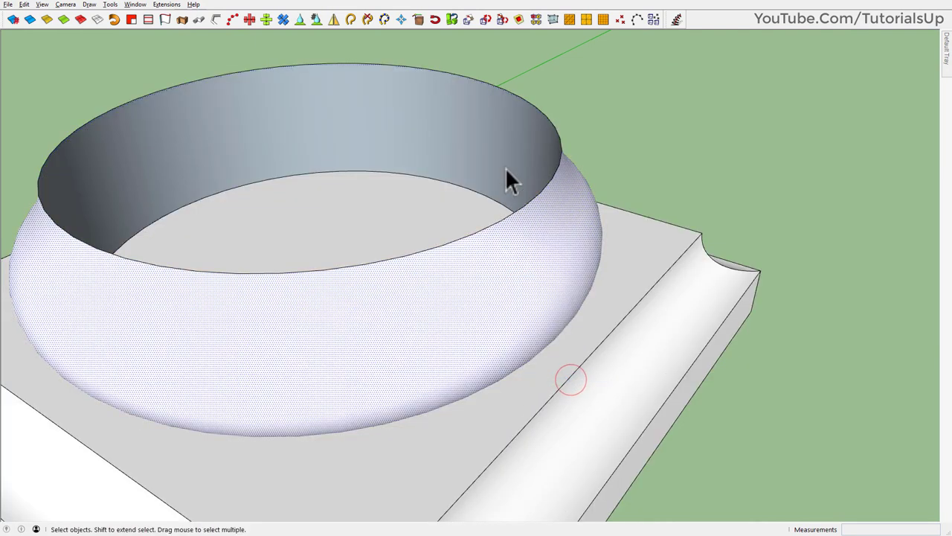
scroll(587, 278, "down", 3)
middle_click_drag(588, 277, 424, 230)
scroll(424, 233, "up", 3)
middle_click_drag(483, 266, 479, 255)
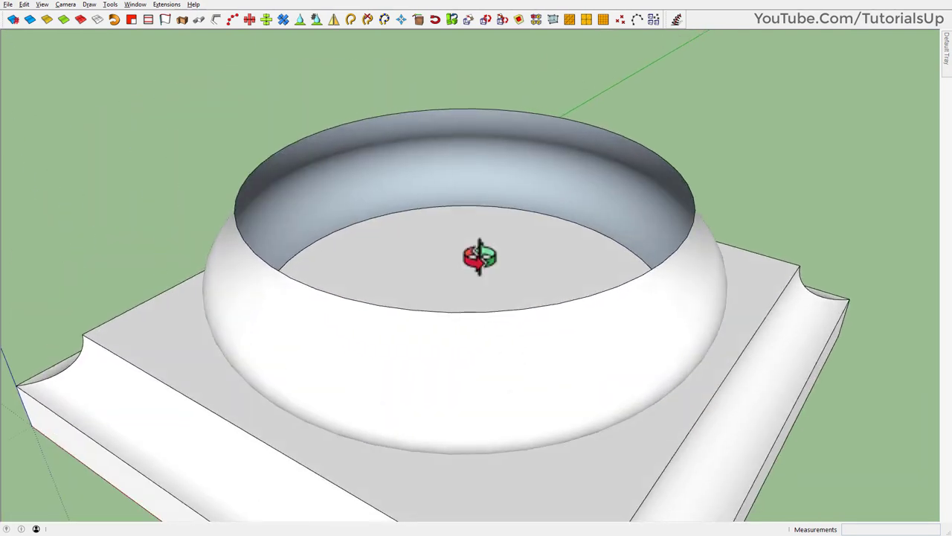
key("l")
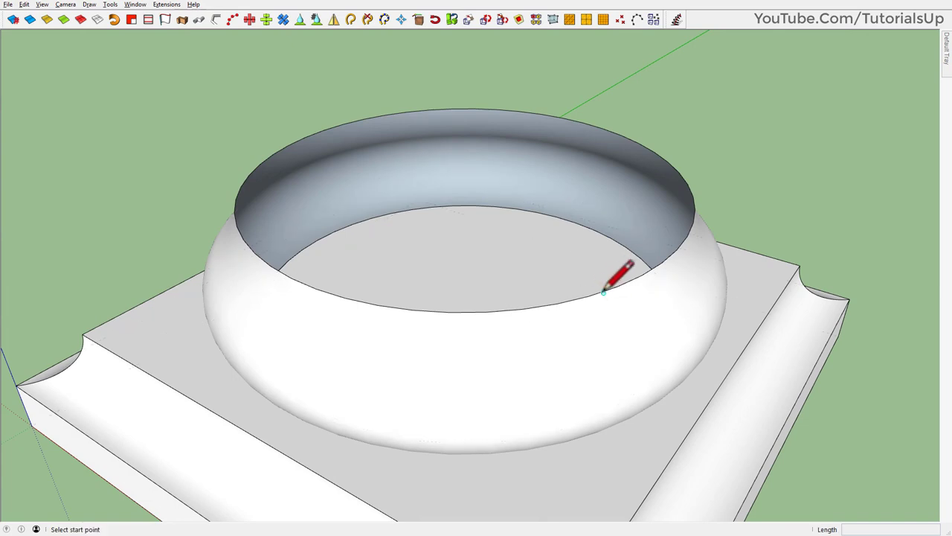
left_click(617, 286)
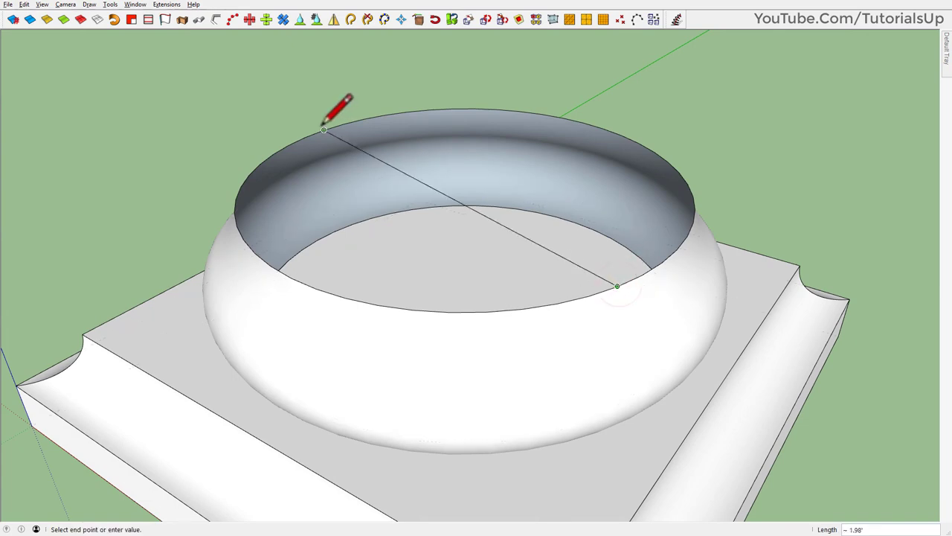
- Cap the ring's open top with a line-made face, then erase that line
left_click(324, 131)
key("e")
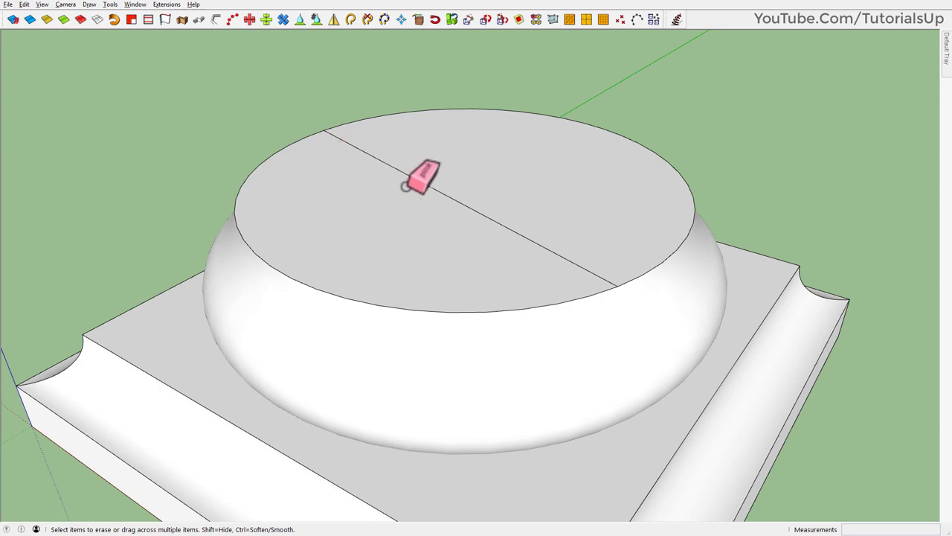
left_click(404, 174)
scroll(404, 223, "down", 3)
scroll(439, 260, "down", 2)
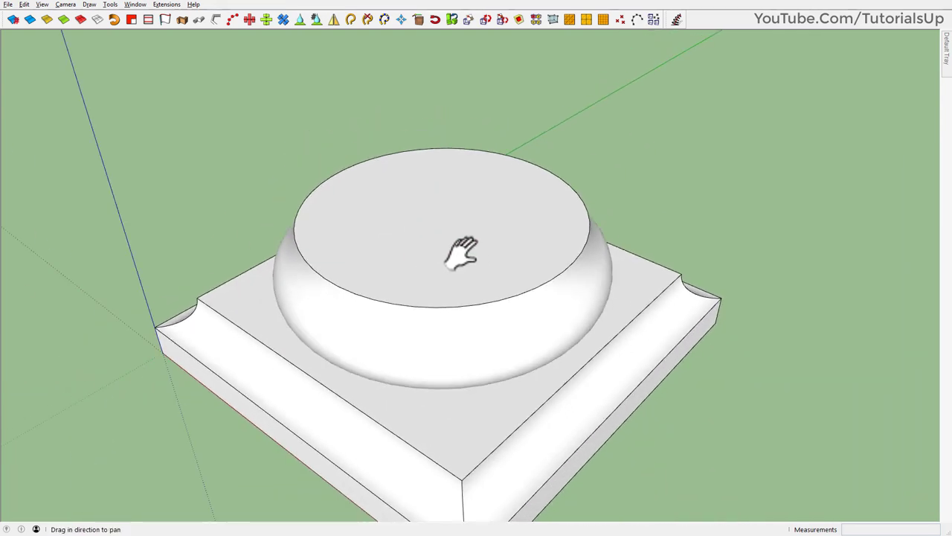
mouse_move(461, 250)
middle_mouse_down()
mouse_move(574, 201)
mouse_move(380, 234)
middle_mouse_up()
- Select the entire base and make it one group
key("space")
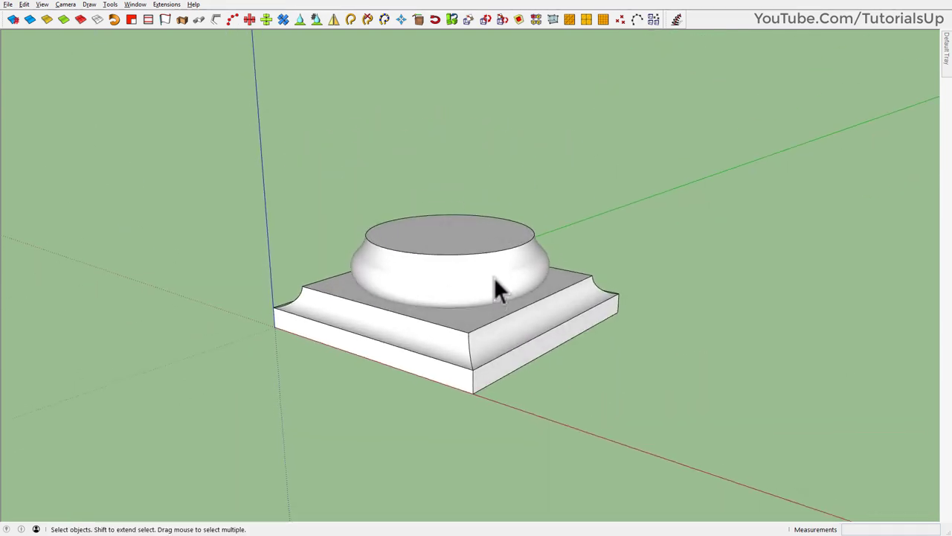
middle_click_drag(486, 284, 437, 313)
triple_click(437, 313)
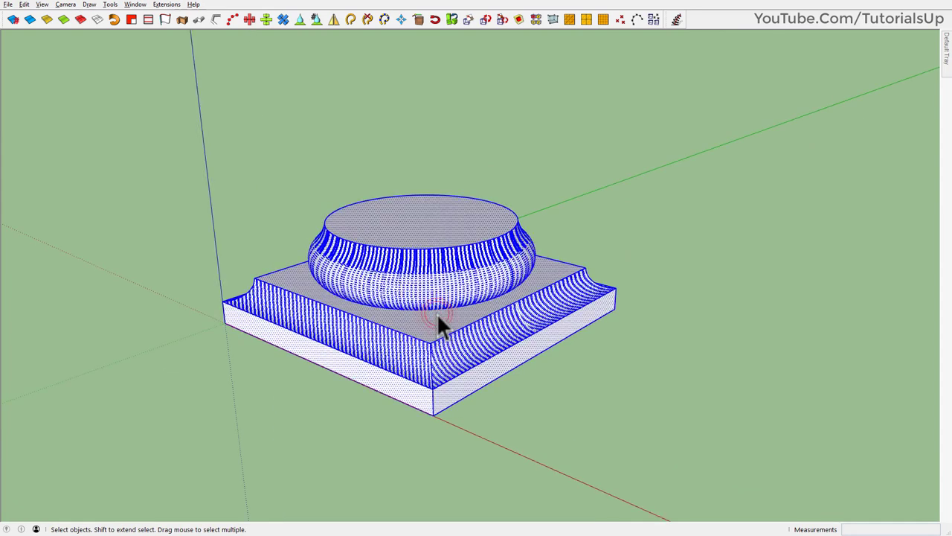
scroll(360, 349, "up", 2)
right_click(446, 264)
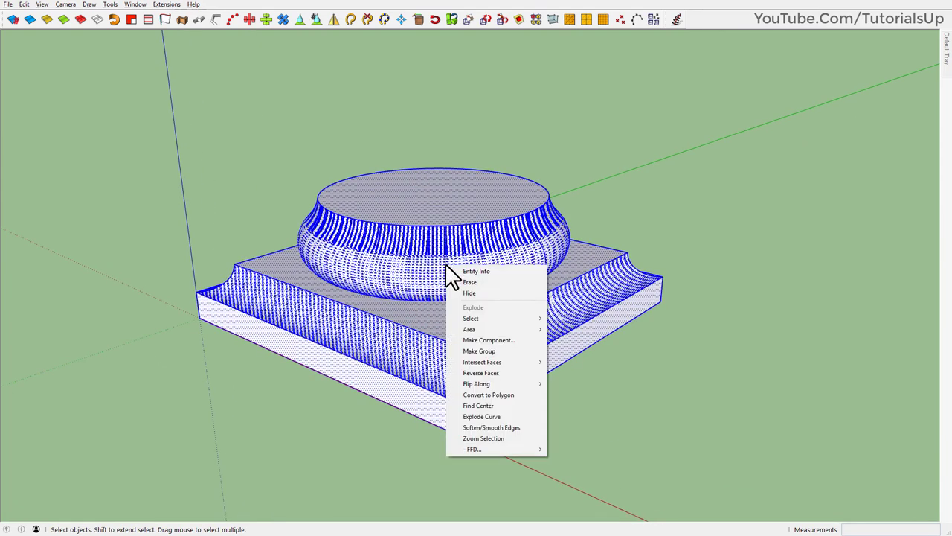
left_click(500, 349)
mouse_move(499, 346)
middle_mouse_down()
mouse_move(500, 314)
mouse_move(503, 342)
middle_mouse_up()
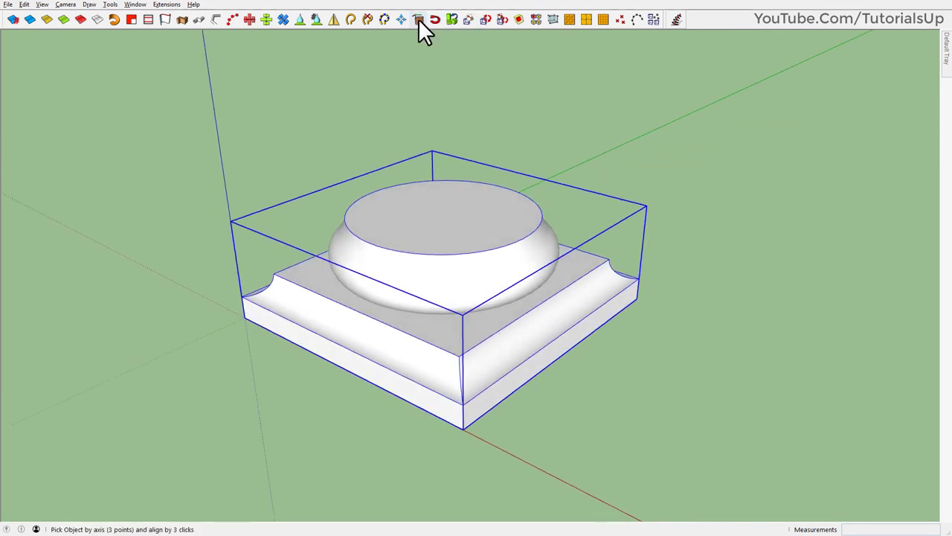
- Mirror a copy of the base group upside down on top of it
left_click(334, 20)
mouse_move(425, 181)
middle_mouse_down()
mouse_move(495, 235)
mouse_move(510, 94)
middle_mouse_up()
key("Return")
key("space")
- Move the mirrored copy 15' straight up along the blue axis
left_click(485, 216)
key("m")
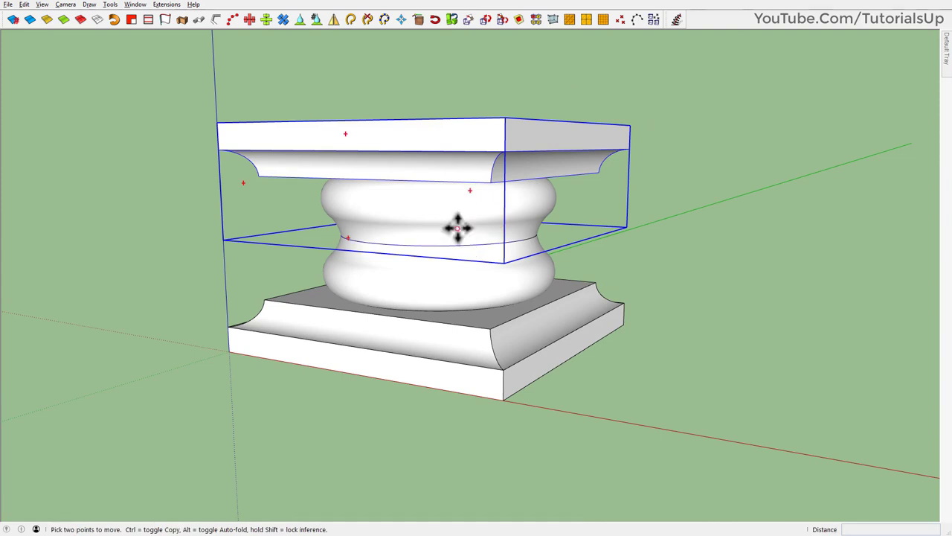
left_click(457, 223)
type("1")
key("Return")
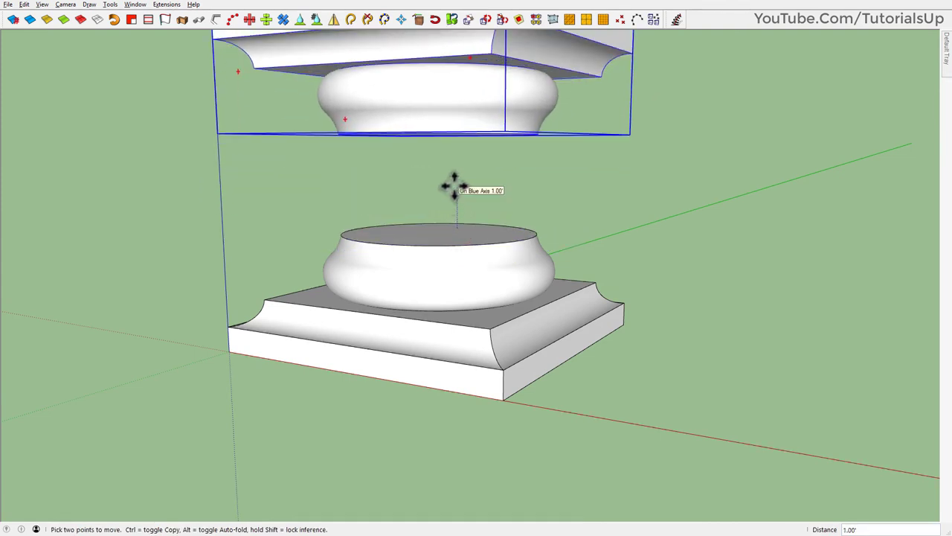
type("15")
key("Return")
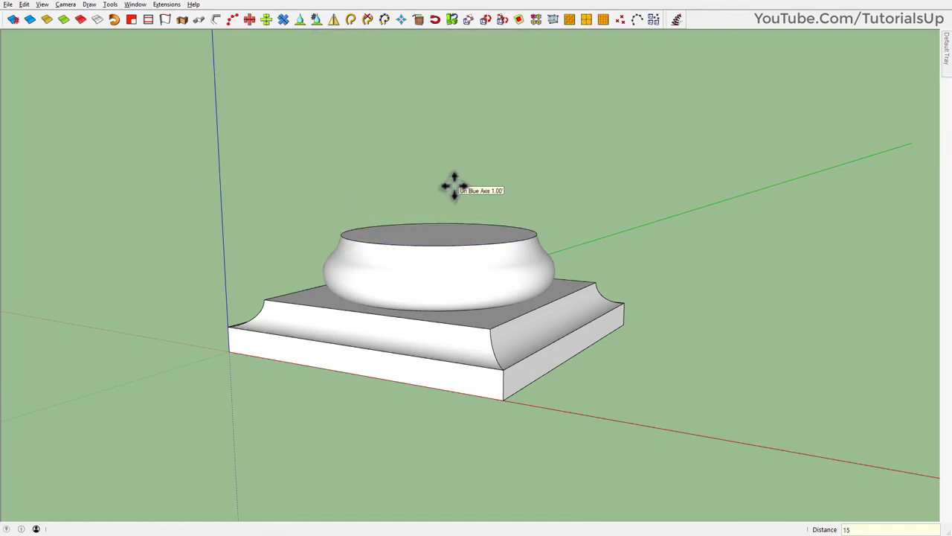
key("space")
scroll(495, 375, "down", 3)
scroll(492, 368, "down", 3)
scroll(487, 368, "down", 2)
mouse_move(484, 366)
middle_mouse_down()
mouse_move(298, 179)
mouse_move(436, 191)
mouse_move(578, 283)
mouse_move(468, 473)
mouse_move(506, 424)
middle_mouse_up()
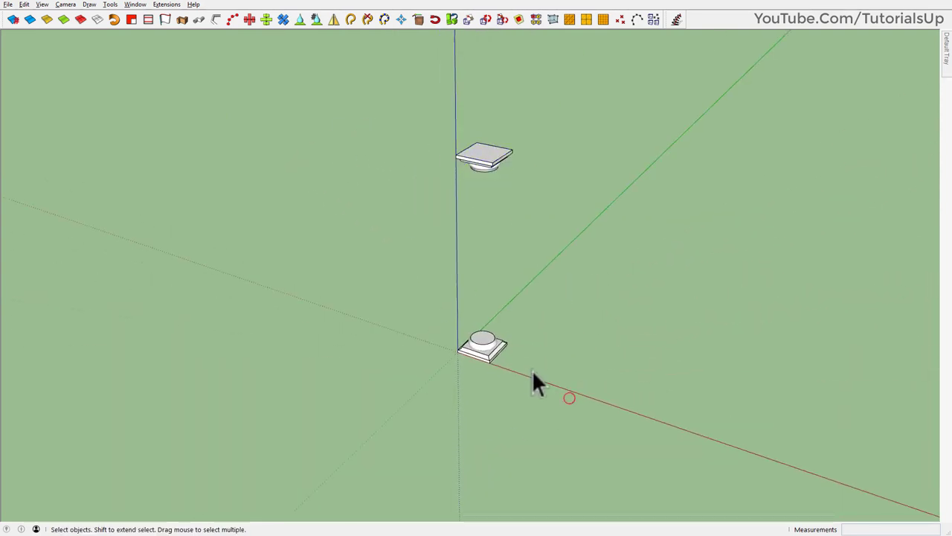
- Inside the base group, draw two radial helper lines from the round top's edge to its centre
scroll(482, 345, "up", 3)
scroll(482, 338, "up", 5)
double_click(445, 298)
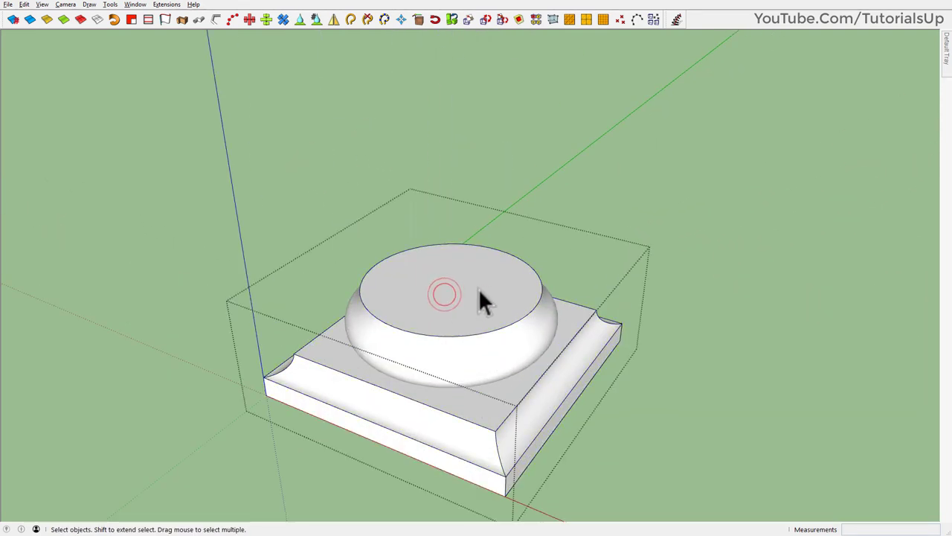
left_click(476, 289)
scroll(478, 313, "up", 5)
middle_click_drag(480, 334, 491, 349)
key("l")
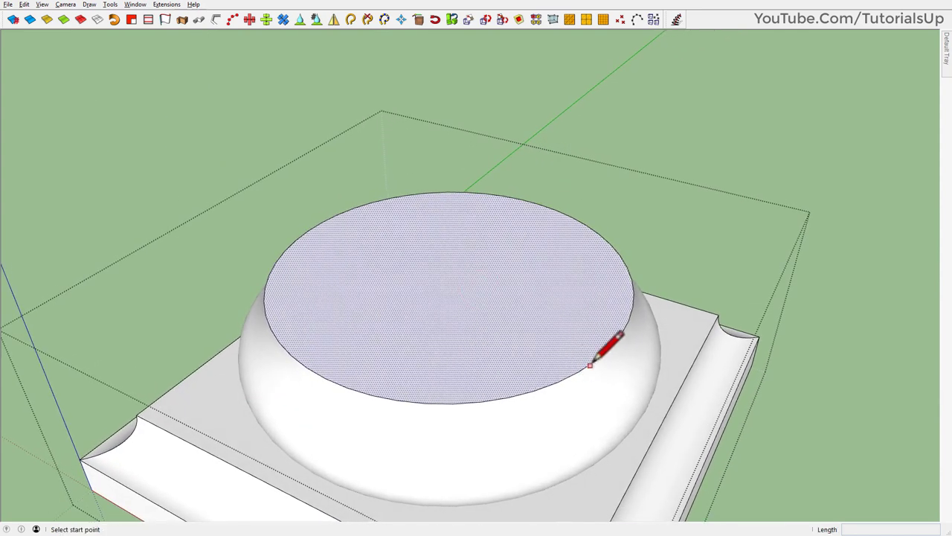
left_click(595, 360)
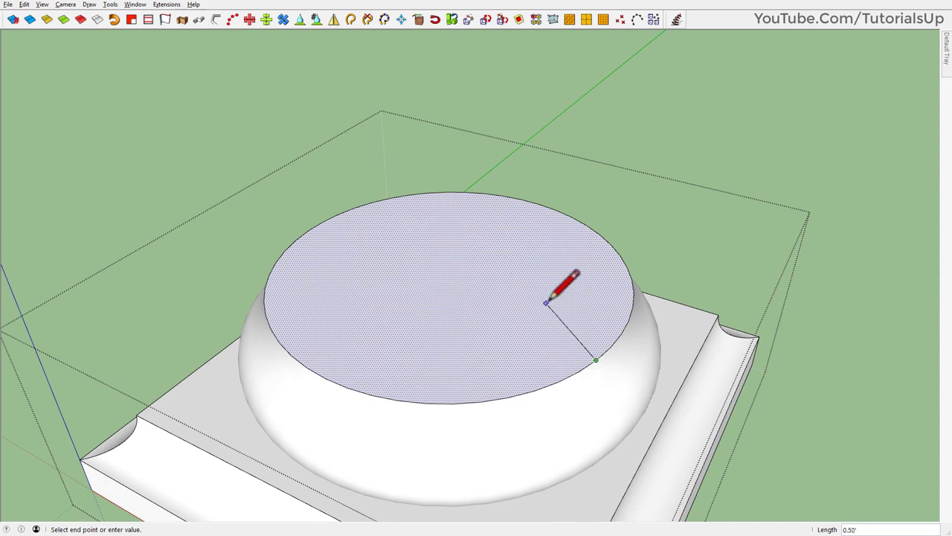
mouse_move(550, 313)
middle_mouse_down()
mouse_move(517, 383)
mouse_move(552, 398)
middle_mouse_up()
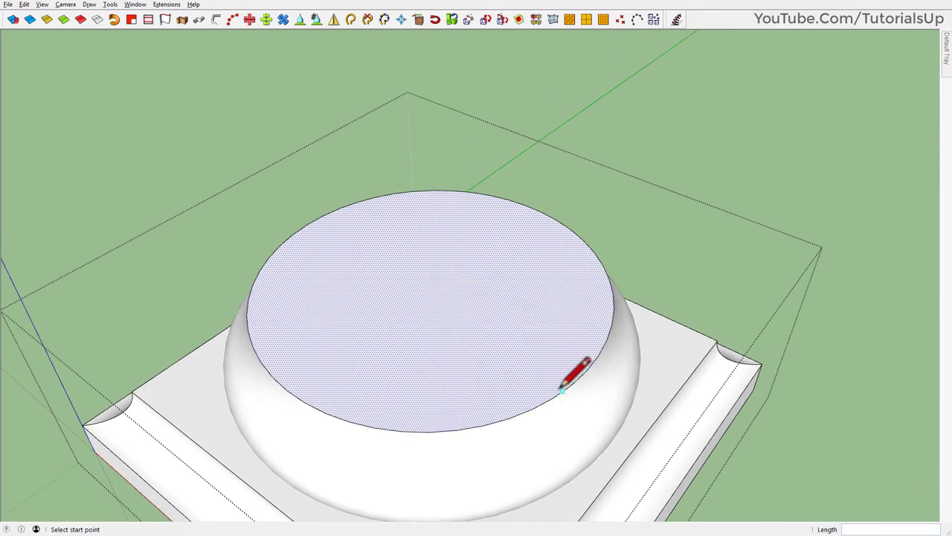
left_click(561, 390)
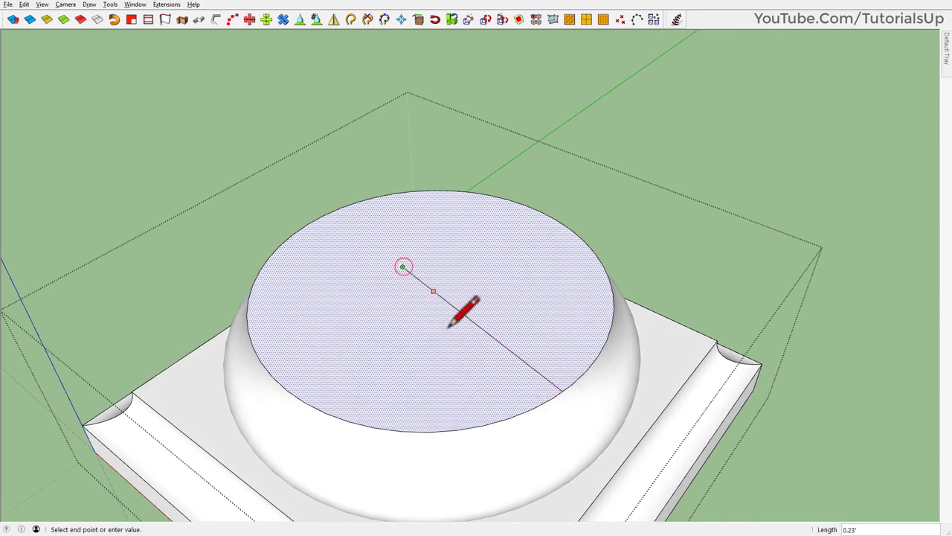
left_click(403, 266)
left_click(362, 423)
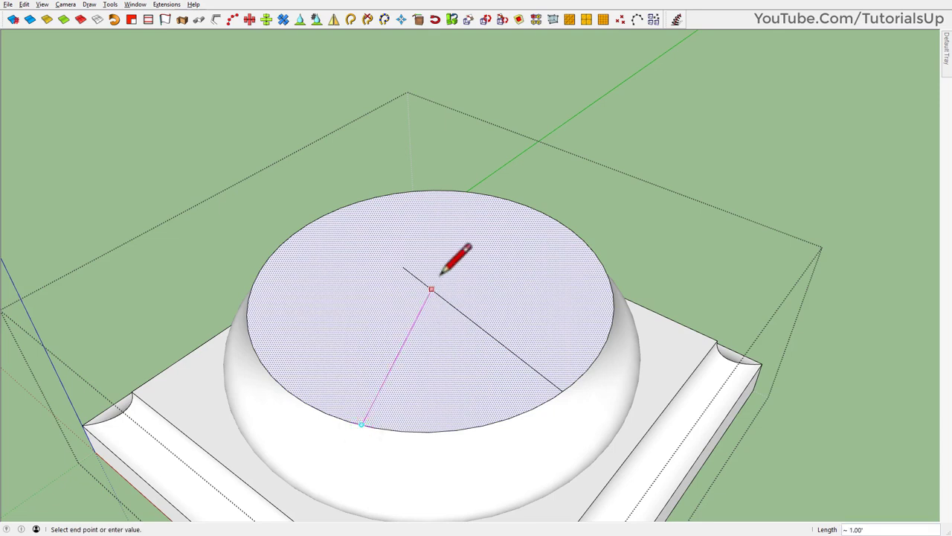
left_click(403, 266)
middle_click_drag(442, 270, 480, 322)
- Erase the helper lines, leaving a small centre mark, and exit the group
key("e")
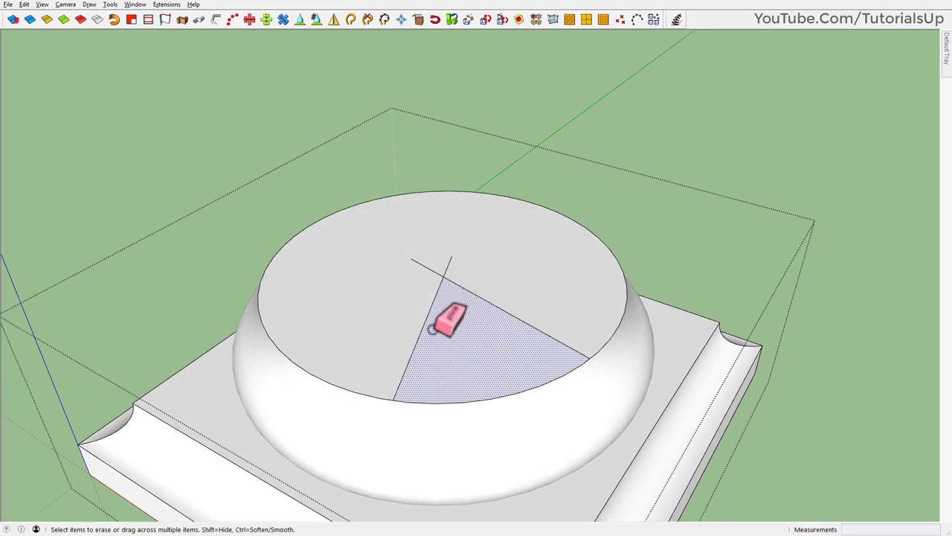
left_click(431, 331)
left_click(463, 287)
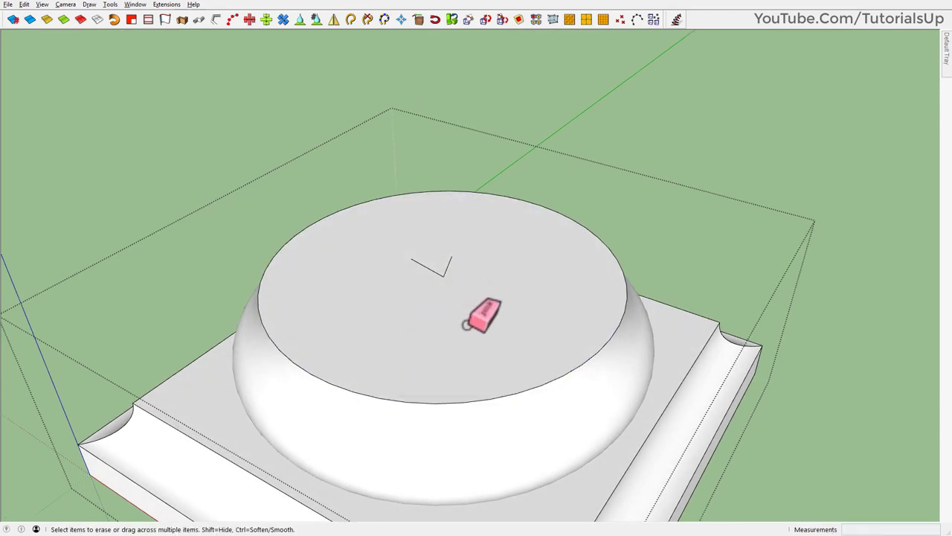
scroll(451, 351, "down", 3)
key("space")
key("Escape")
- Draw a 15' vertical line from the base's top centre to the capital's underside centre
key("l")
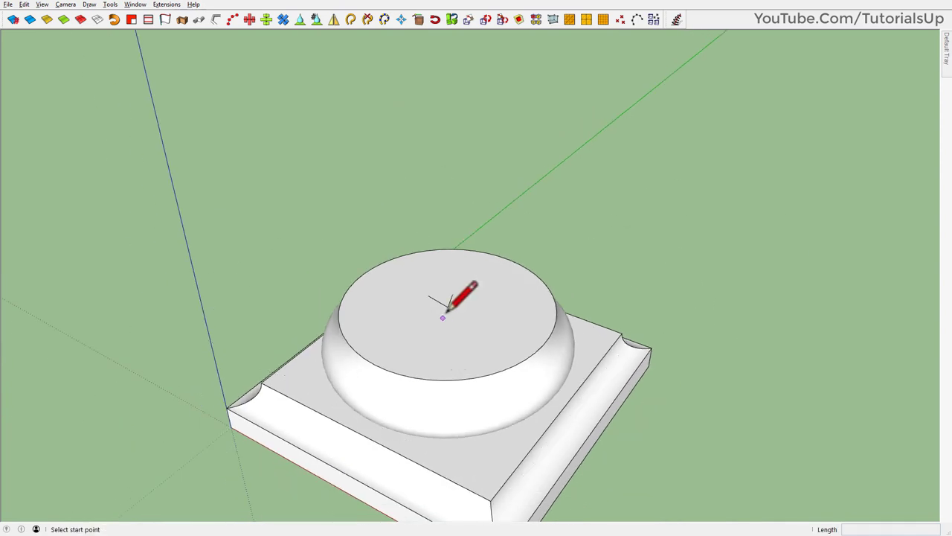
middle_click_drag(447, 305, 382, 344)
scroll(464, 421, "down", 3)
scroll(464, 408, "down", 3)
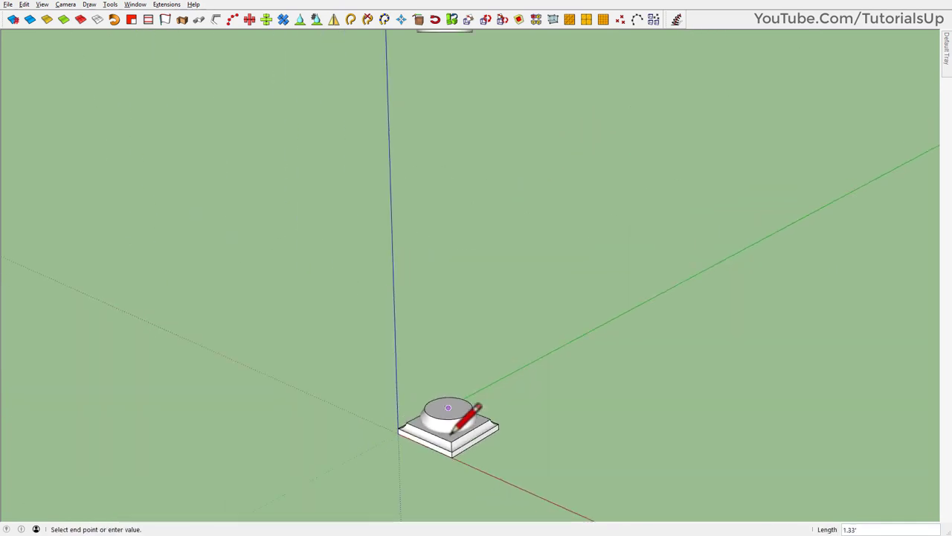
mouse_move(464, 409)
middle_mouse_down()
mouse_move(440, 309)
mouse_move(446, 428)
middle_mouse_up()
left_click(446, 433)
scroll(450, 198, "up", 3)
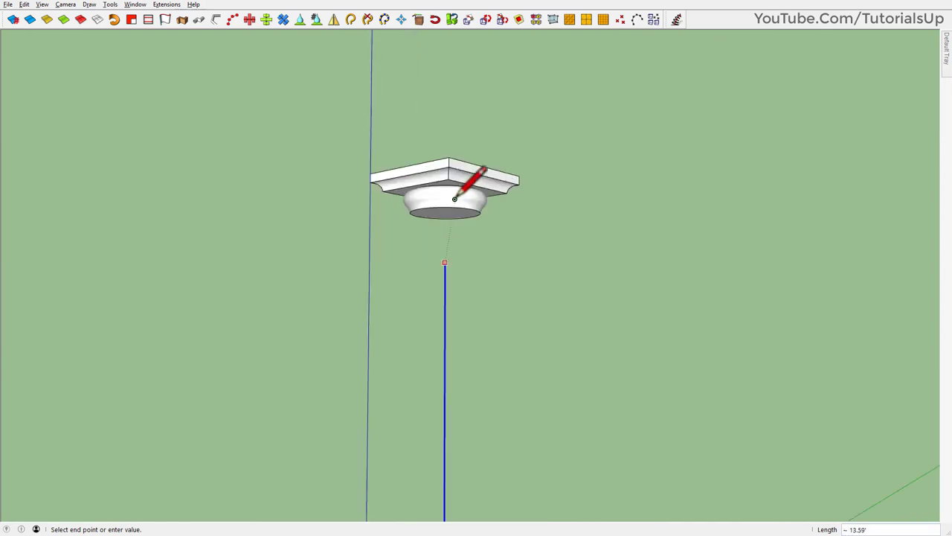
scroll(431, 216, "up", 3)
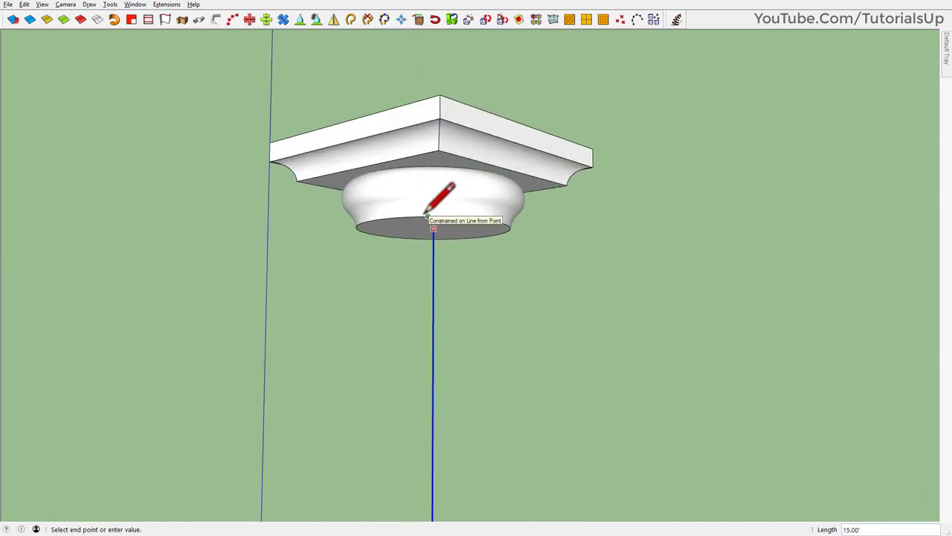
left_click(426, 216)
scroll(468, 159, "down", 1)
scroll(455, 181, "down", 5)
key("space")
middle_click_drag(456, 181, 357, 350)
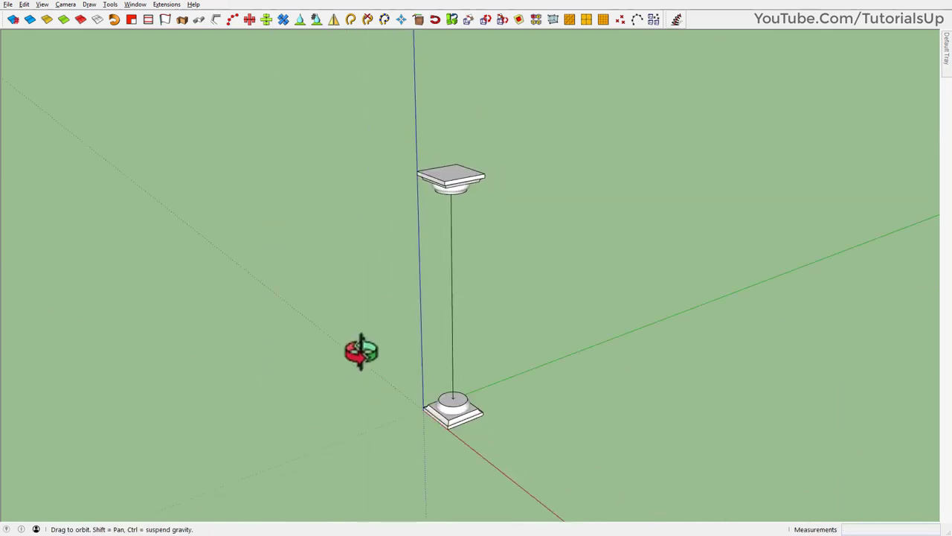
scroll(457, 312, "up", 2)
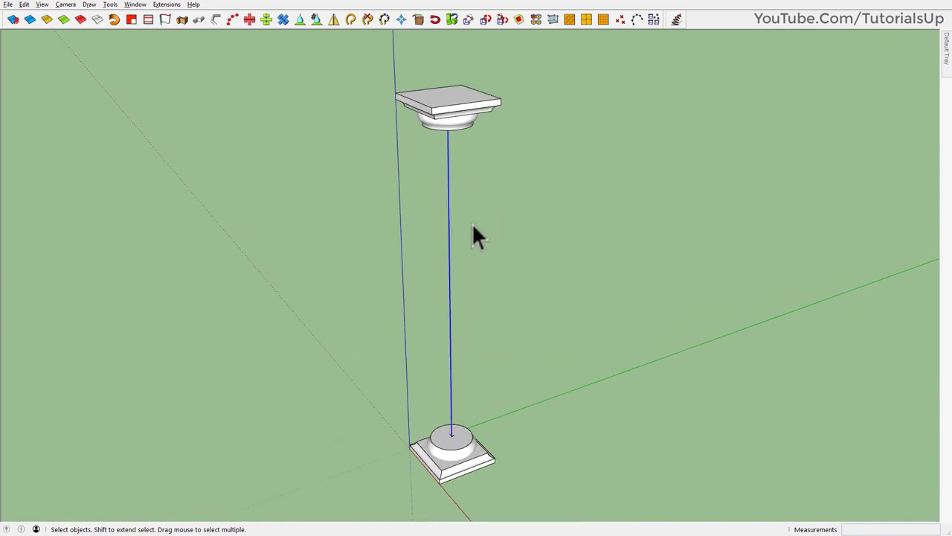
- Generate a Helix Along Curve with radii .8 and .8, 30 laps, 50 sections per lap, and no tube
left_click(676, 20)
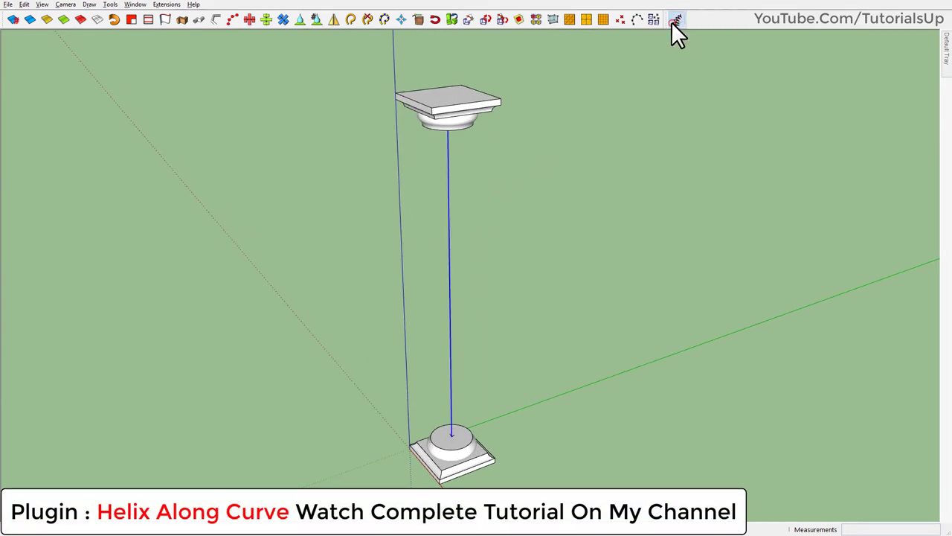
double_click(513, 178)
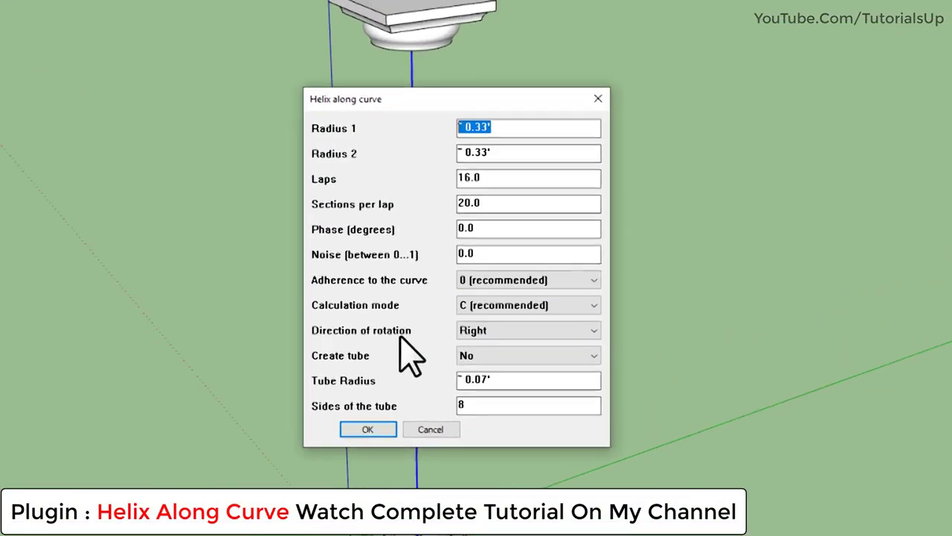
type(".8")
double_click(513, 112)
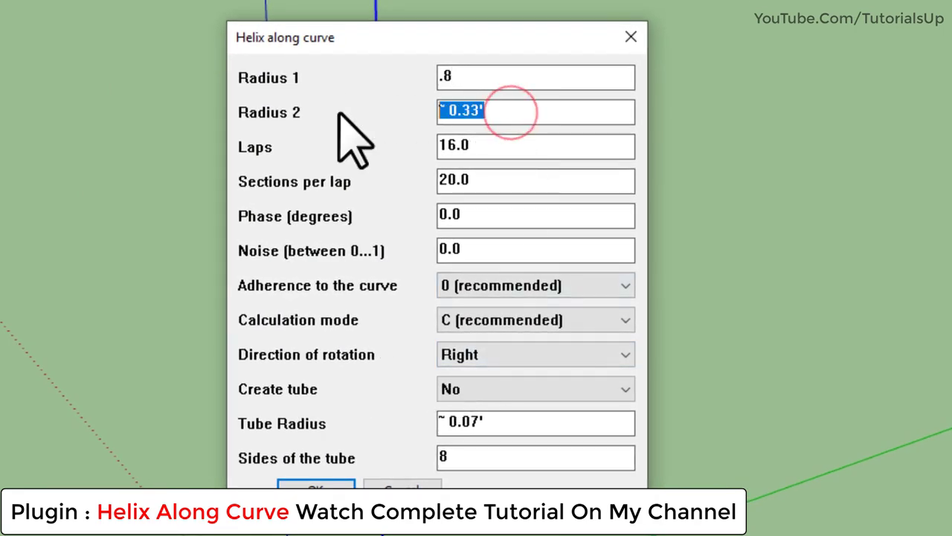
type(".8")
double_click(497, 145)
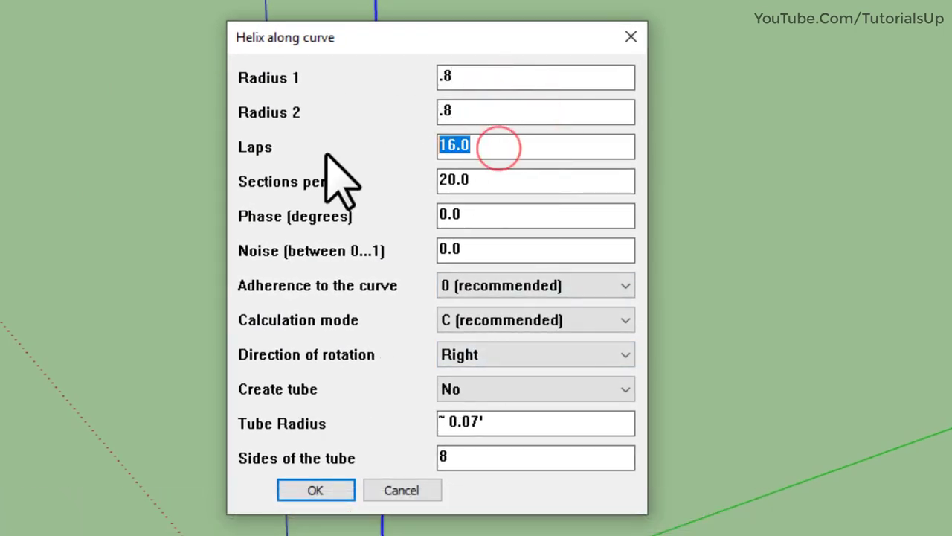
type("30")
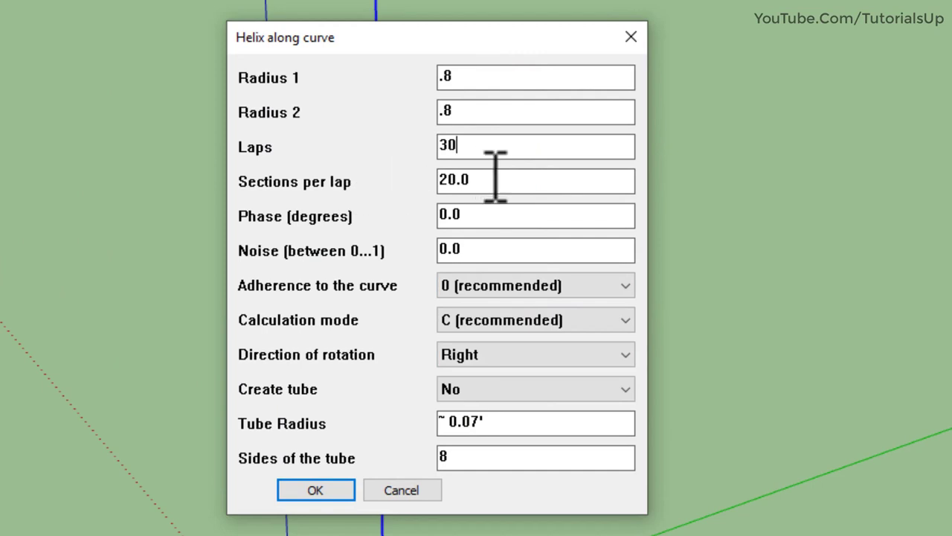
double_click(491, 179)
type("5")
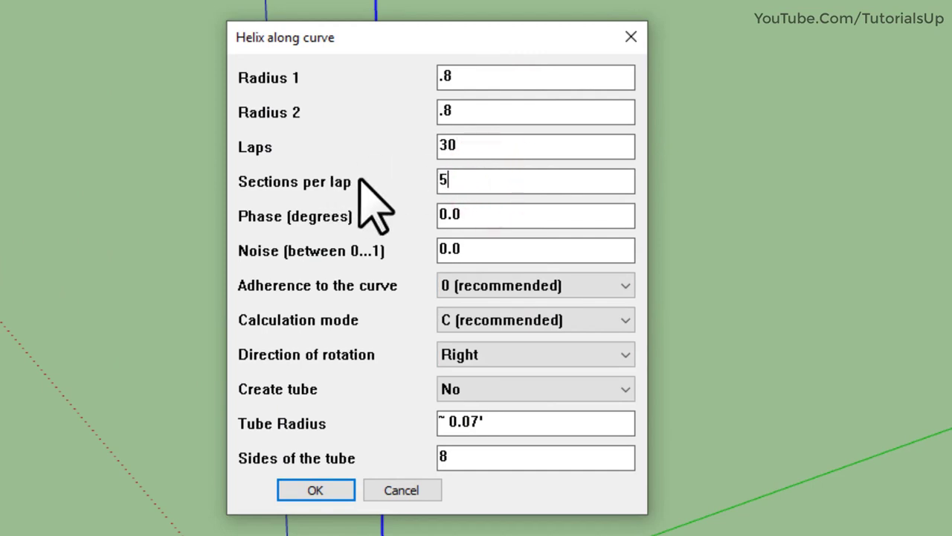
type("0")
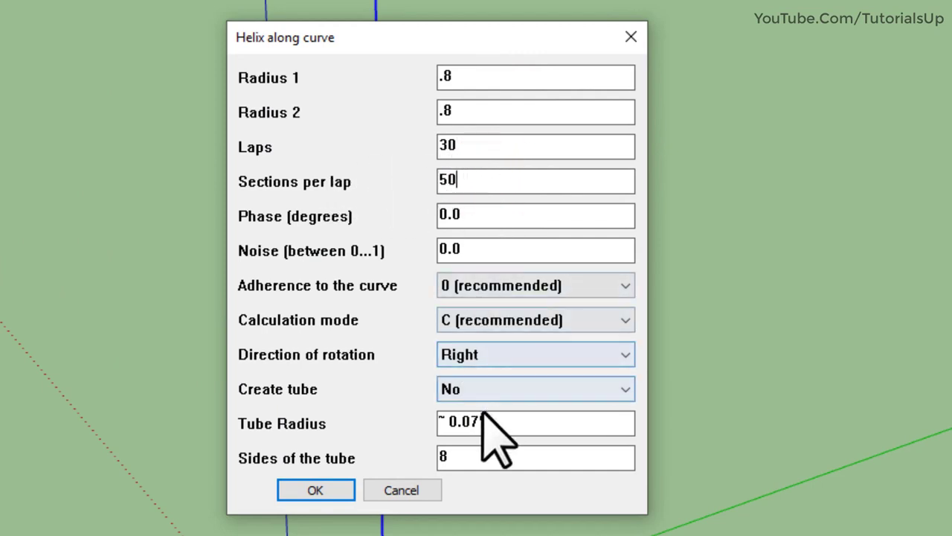
left_click(484, 388)
left_click(485, 389)
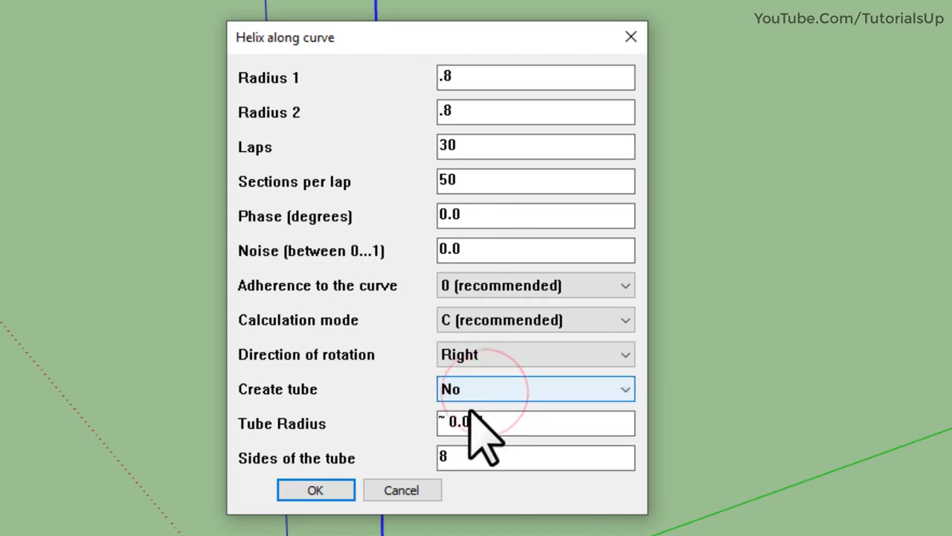
left_click(316, 490)
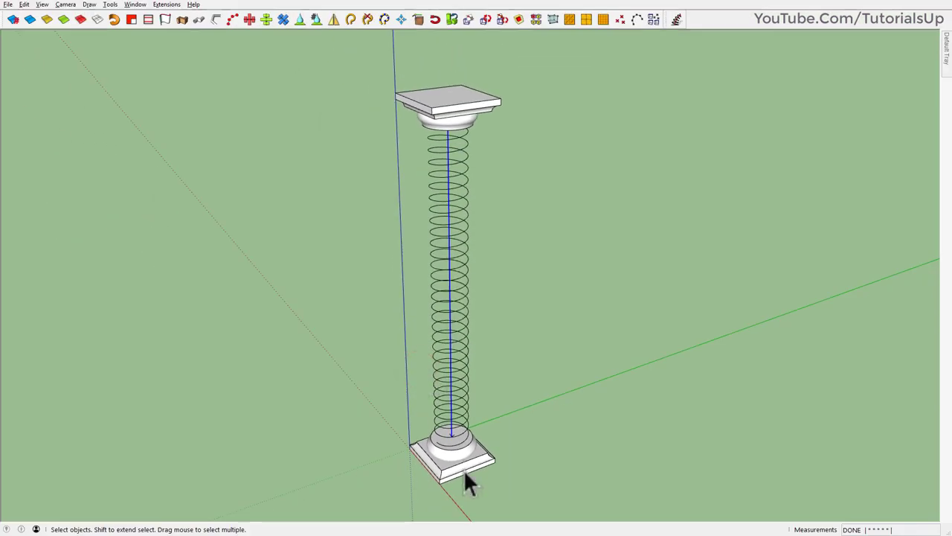
- Select the helix at its base and enter its group for editing
scroll(467, 484, "up", 3)
scroll(440, 459, "up", 3)
mouse_move(440, 453)
middle_mouse_down()
mouse_move(603, 300)
mouse_move(476, 380)
middle_mouse_up()
scroll(476, 367, "up", 1)
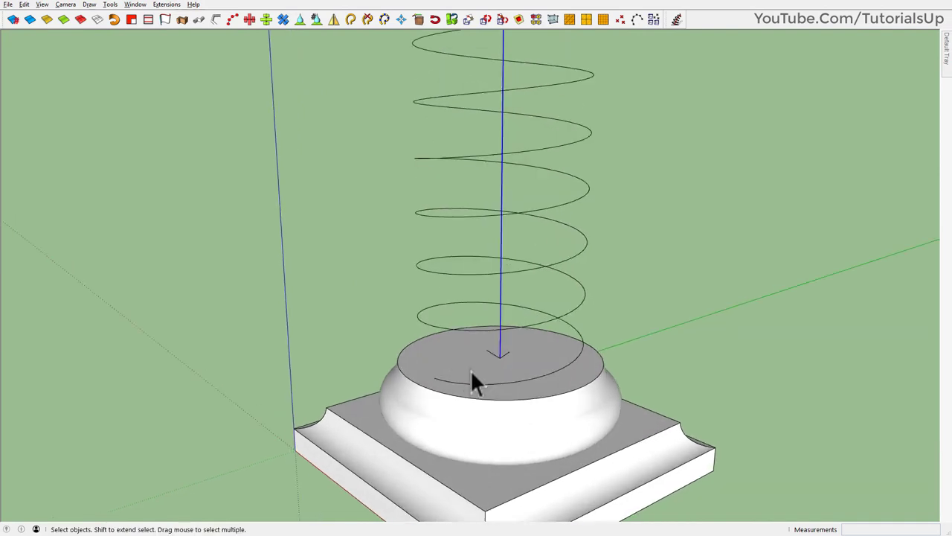
scroll(446, 378, "up", 2)
left_click(427, 387)
double_click(427, 388)
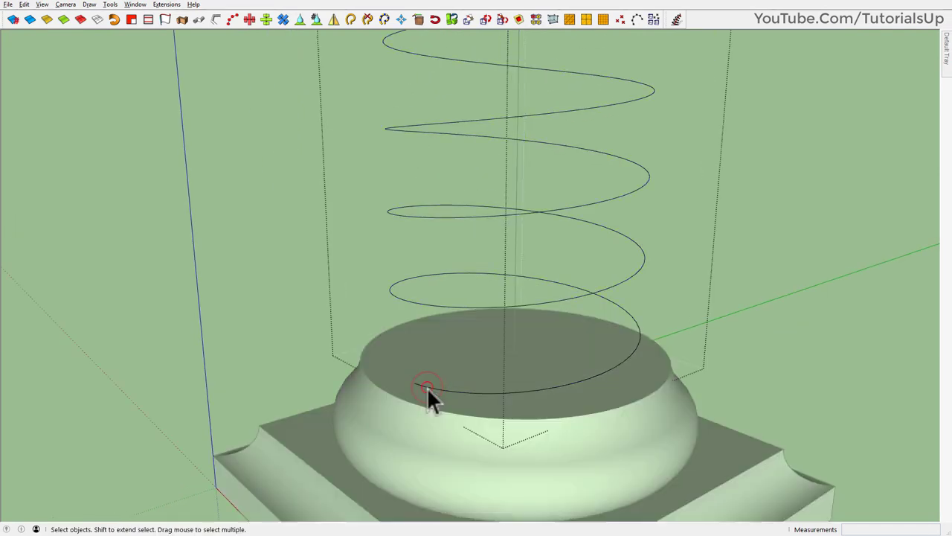
- Draw a short vertical line from the helix's start point up to the first lap
middle_click_drag(425, 392, 461, 383)
key("l")
left_click(437, 384)
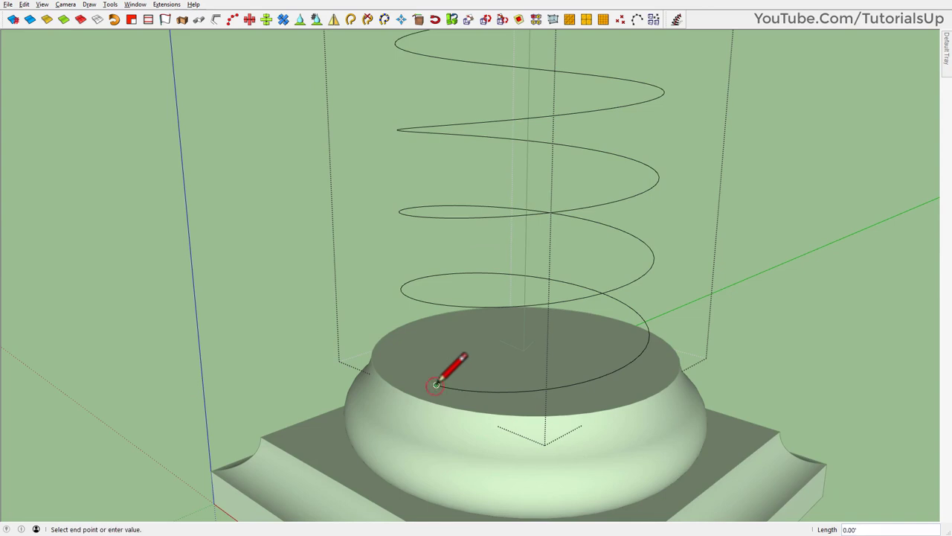
left_click(433, 250)
- Erase the extra segment and delete the helix above the lowest lap
key("e")
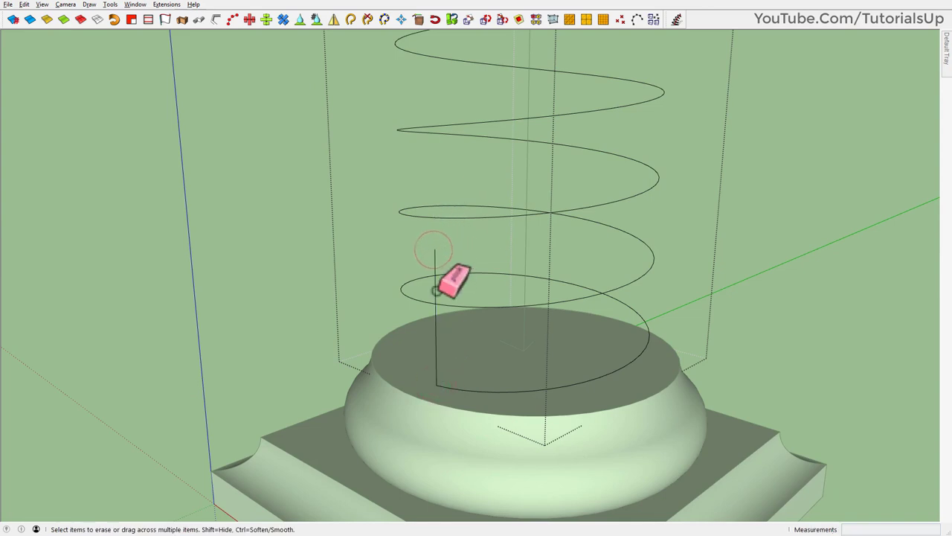
left_click_drag(432, 291, 433, 302)
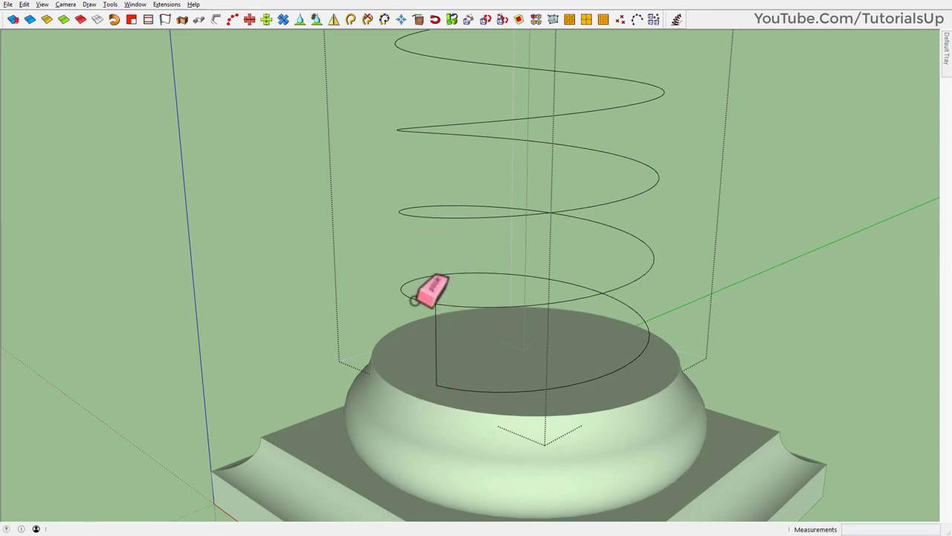
left_click(446, 305)
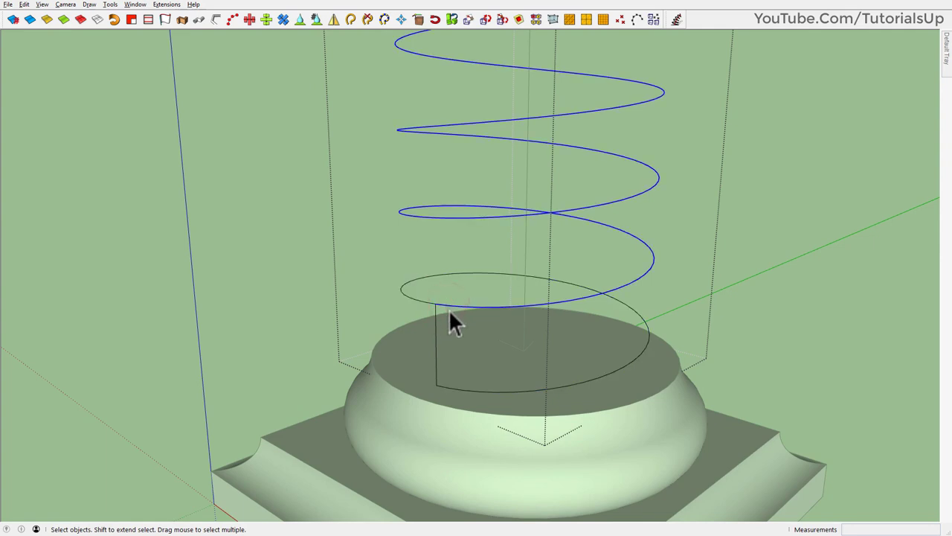
key("Delete")
middle_click_drag(439, 348, 486, 368)
mouse_move(376, 340)
middle_mouse_down()
mouse_move(447, 347)
mouse_move(422, 321)
middle_mouse_up()
- Draw a 2-point arc between the short line's endpoints, bulging outward into a crescent face
key("a")
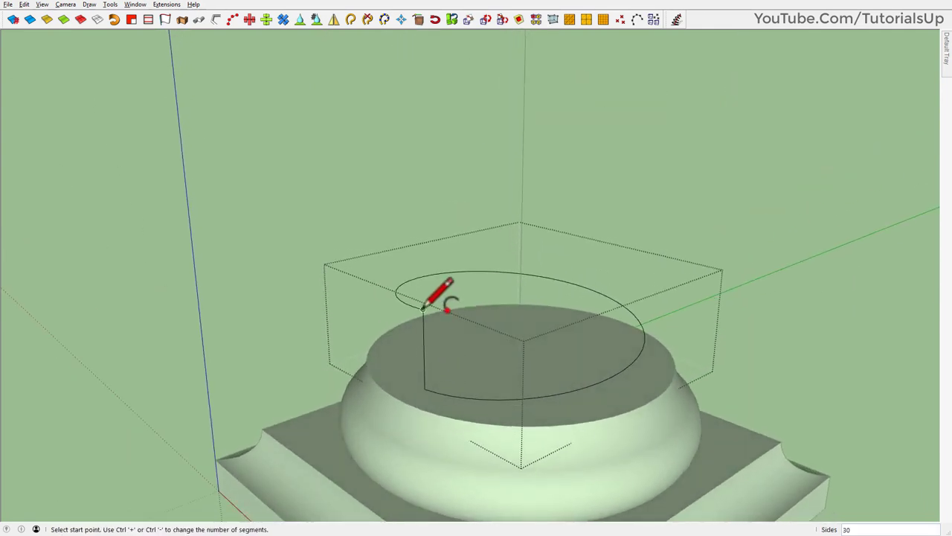
left_click(423, 309)
left_click(423, 387)
scroll(438, 372, "up", 3)
scroll(276, 340, "up", 2)
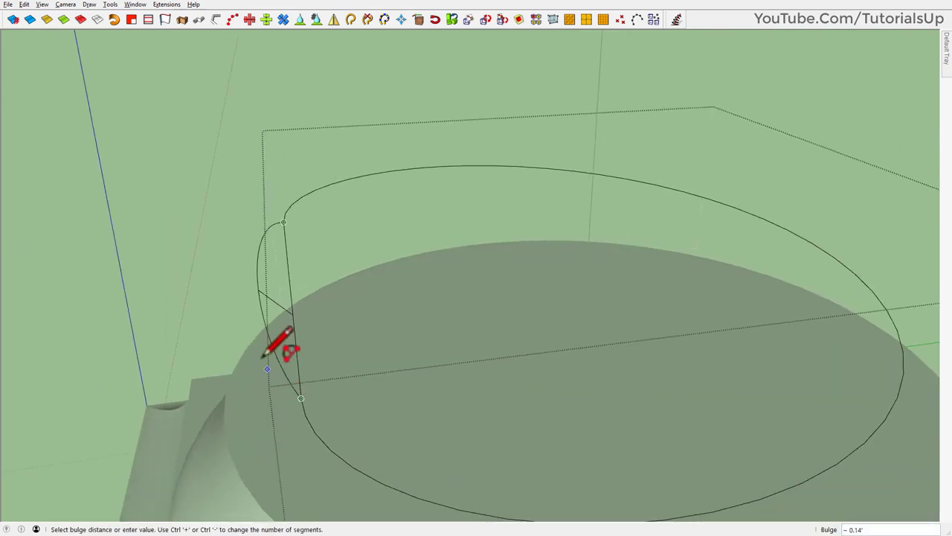
mouse_move(276, 340)
middle_mouse_down()
mouse_move(181, 350)
mouse_move(192, 316)
middle_mouse_up()
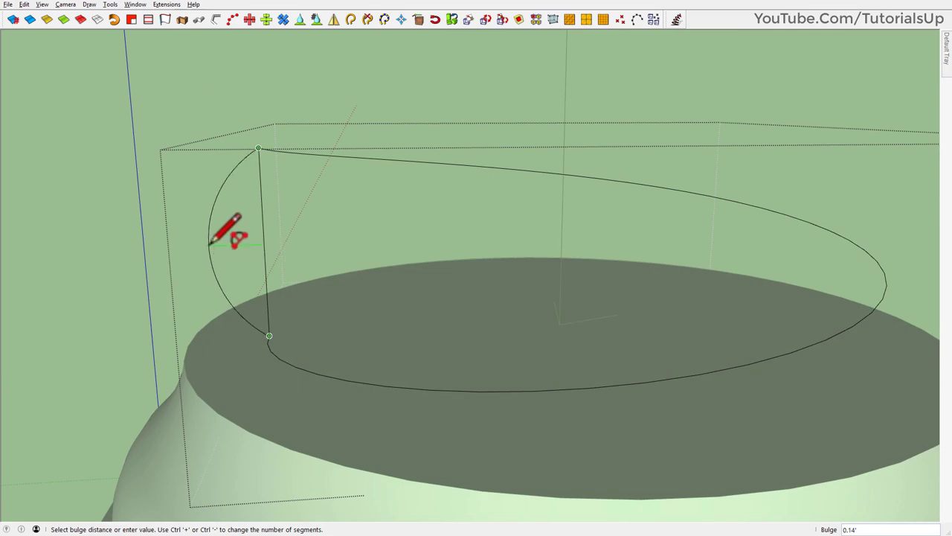
left_click(211, 241)
middle_click_drag(234, 272, 367, 323)
- Group the crescent face and move it by its bottom corner onto the spiral's start
key("space")
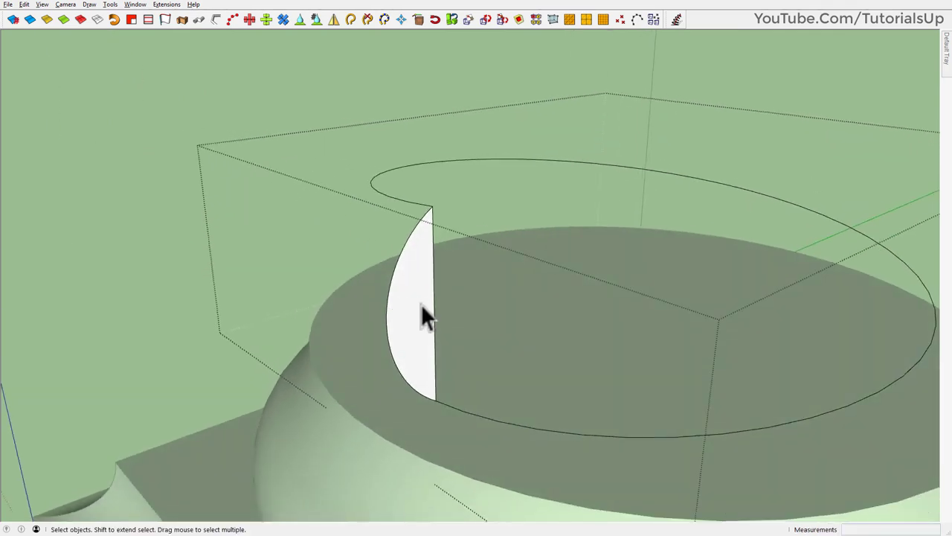
right_click(421, 304)
left_click(476, 386)
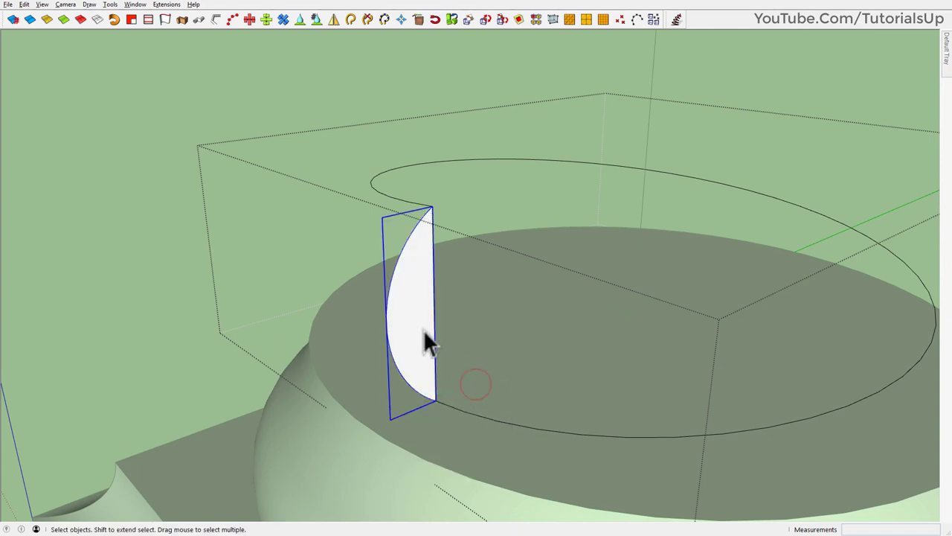
key("m")
scroll(412, 267, "up", 2)
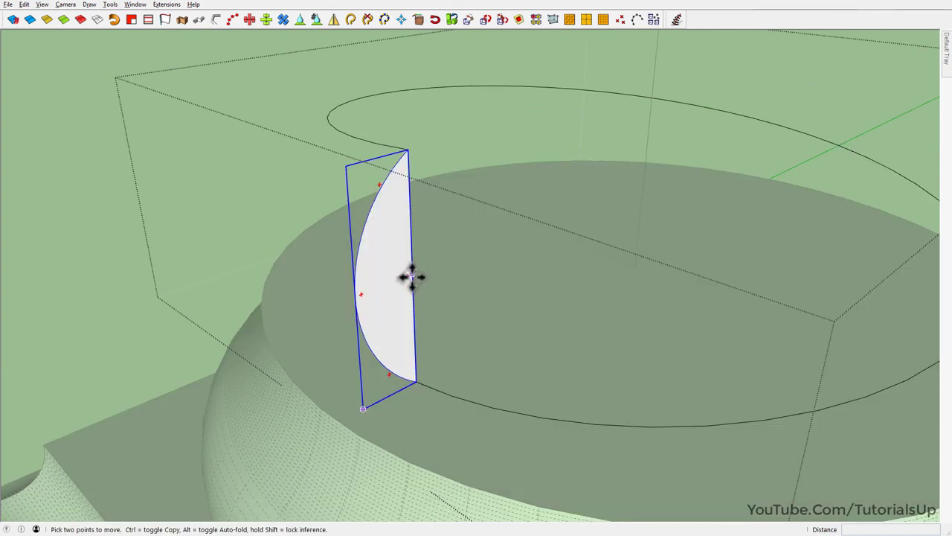
left_click(413, 281)
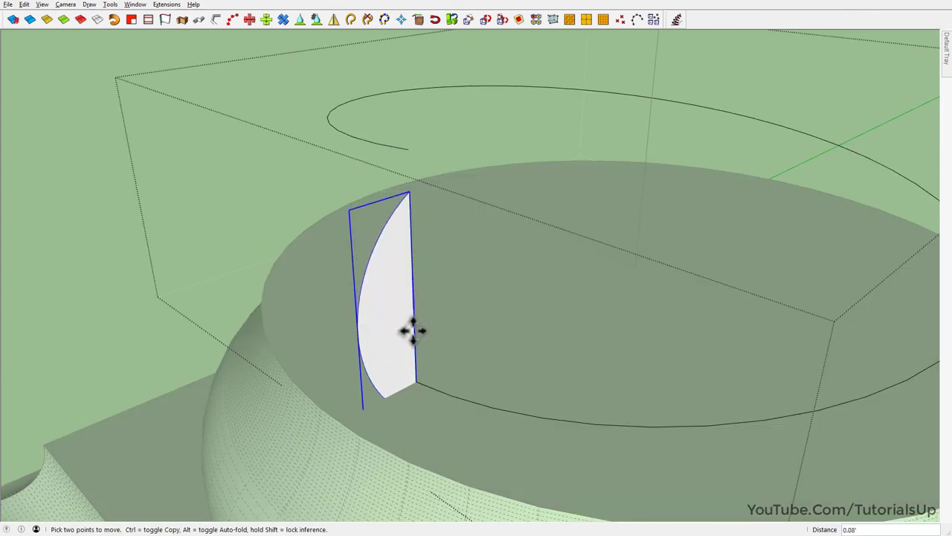
left_click(417, 385)
scroll(418, 384, "down", 5)
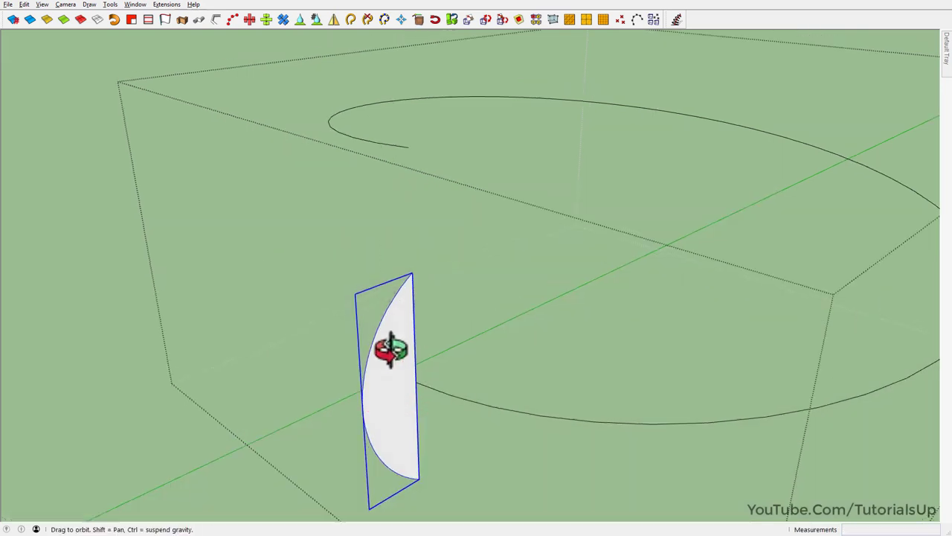
middle_click_drag(389, 346, 398, 358)
scroll(374, 348, "up", 3)
scroll(375, 346, "down", 2)
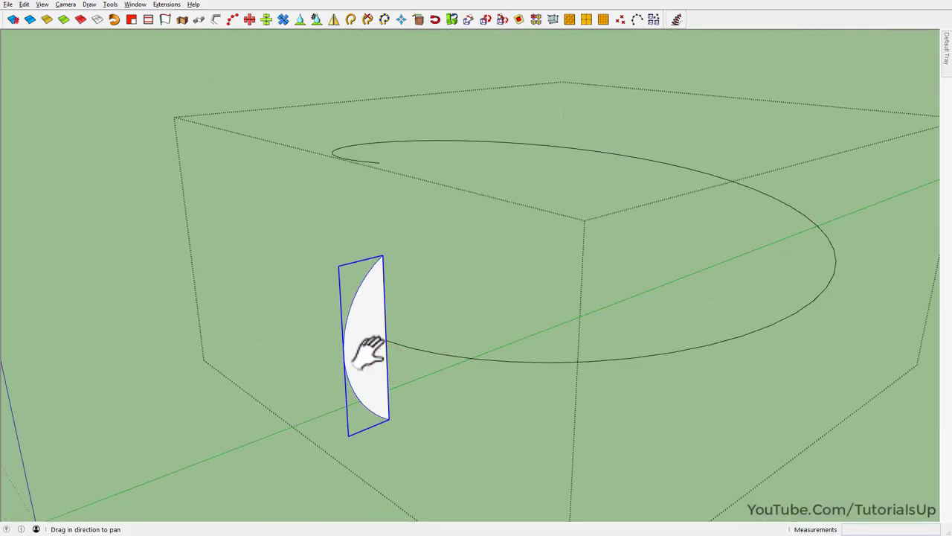
- Explode the profile group and select its curved arc edge
right_click(371, 331)
left_click(417, 392)
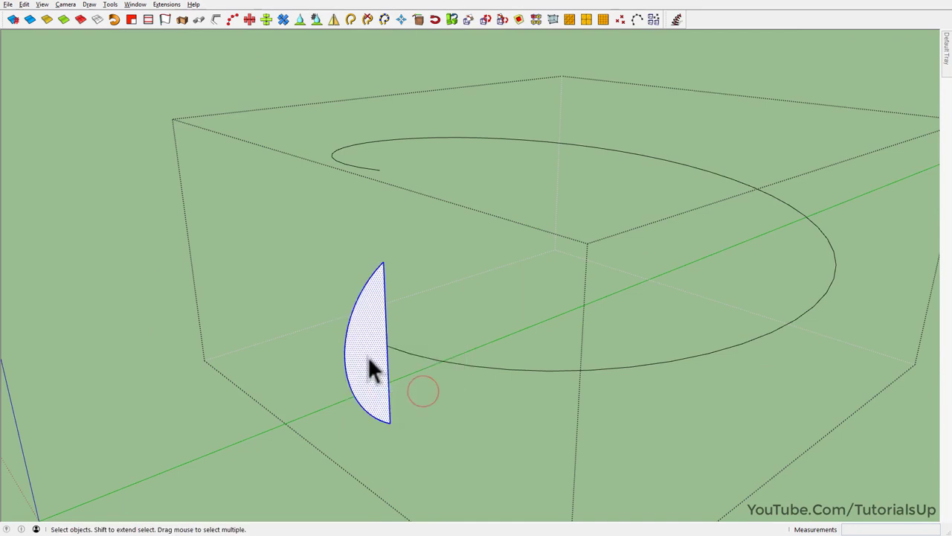
left_click(352, 316)
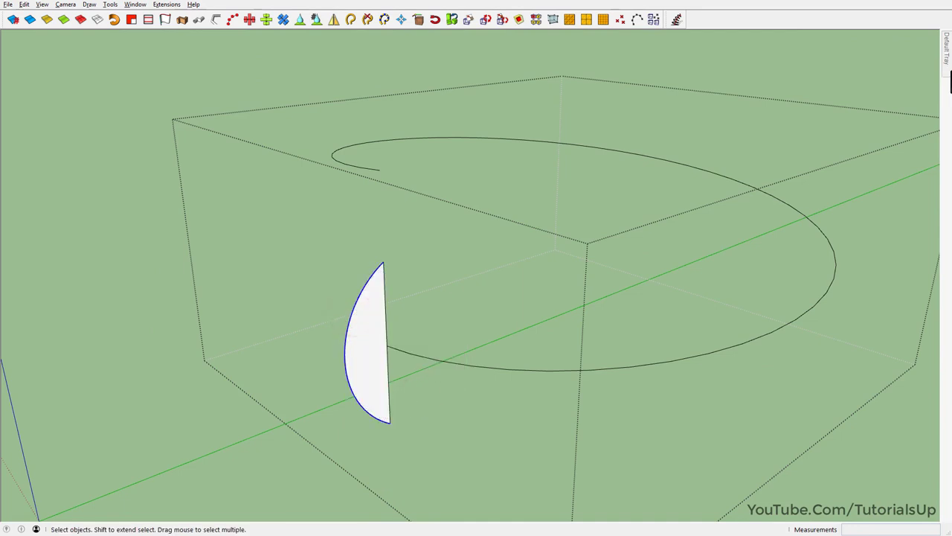
- Set the profile arc to 10 segments and sweep it along the spiral with Upright Extruder
double_click(840, 94)
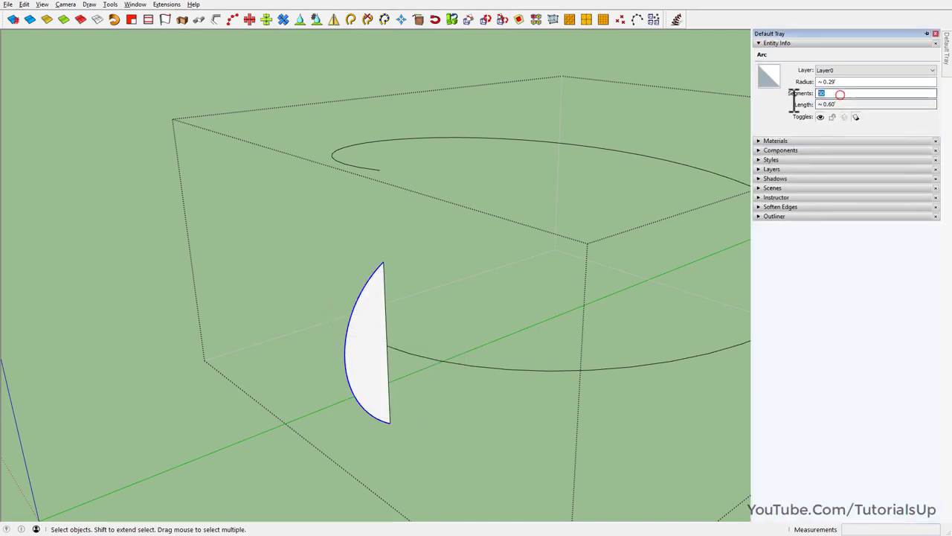
type("1")
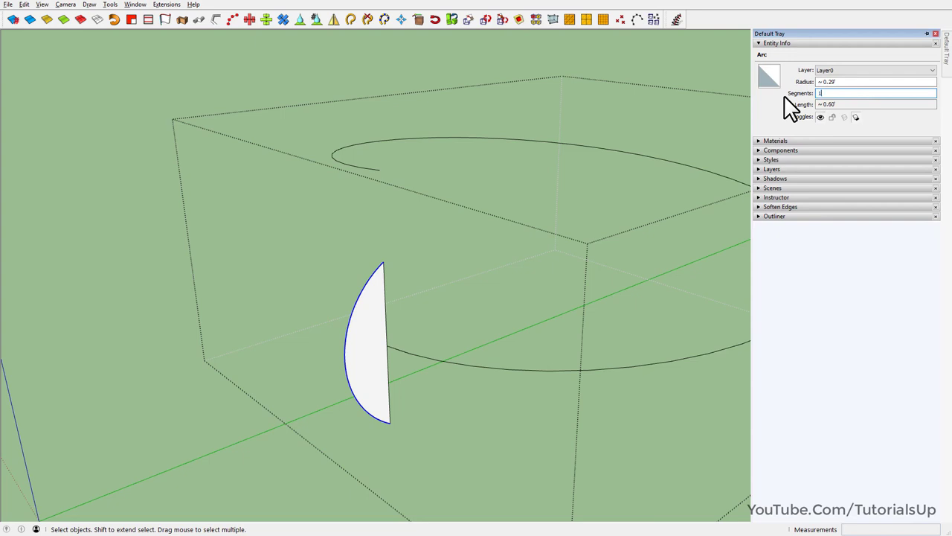
type("0")
left_click(516, 116)
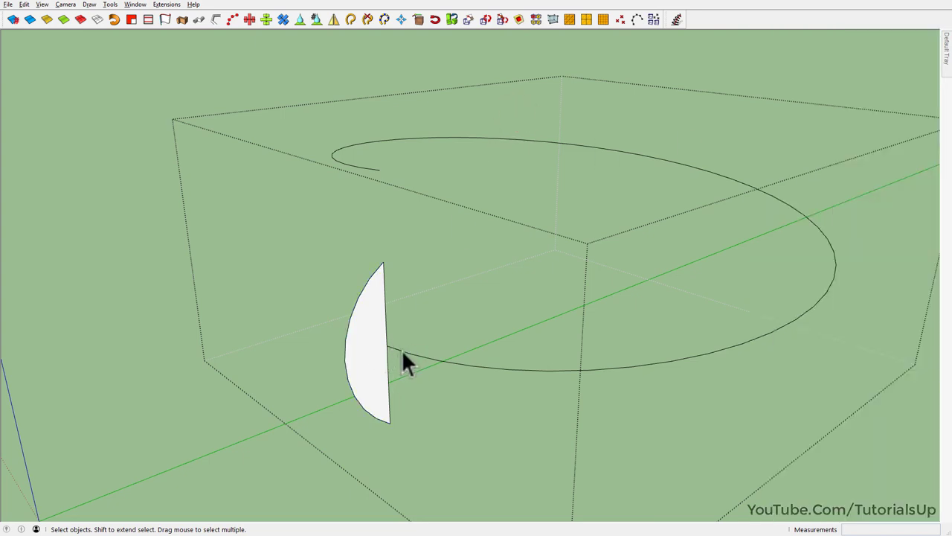
left_click(401, 350)
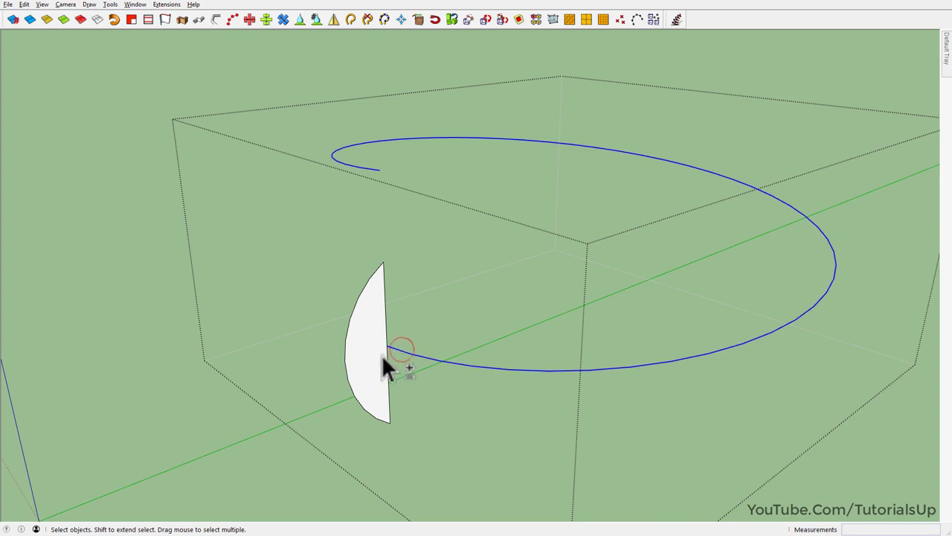
left_click(111, 20)
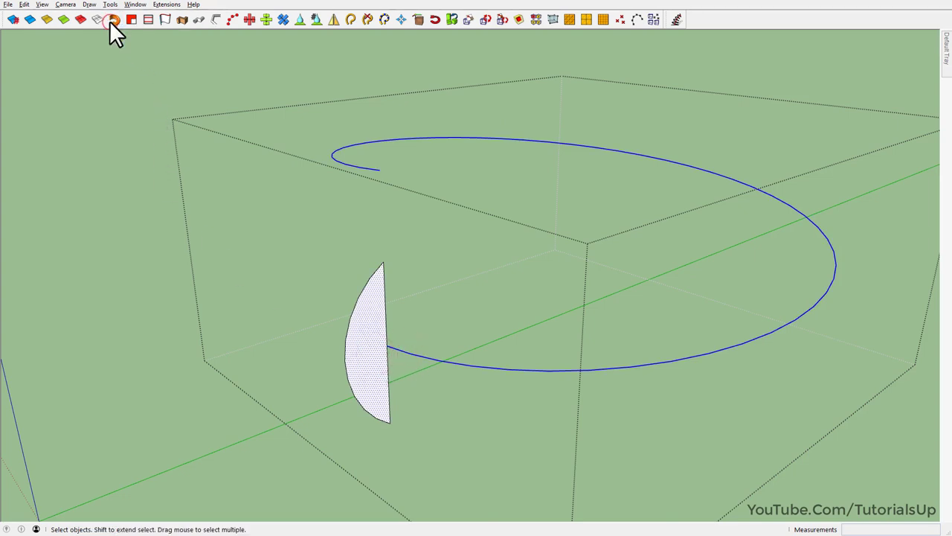
- Reverse the coiled ring's faces so the white sides face outward
scroll(382, 302, "down", 3)
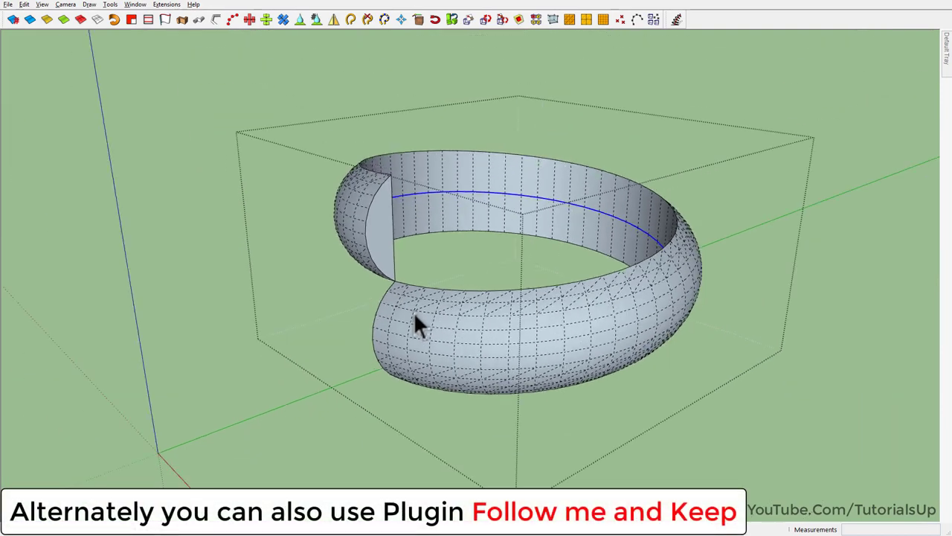
mouse_move(414, 322)
middle_mouse_down()
mouse_move(626, 286)
mouse_move(850, 213)
mouse_move(553, 134)
mouse_move(469, 334)
middle_mouse_up()
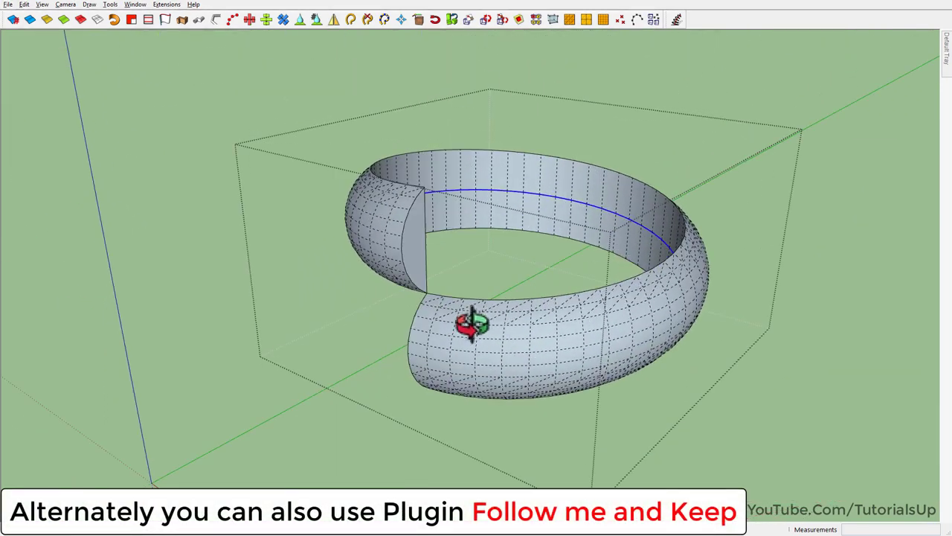
left_click(469, 334)
right_click(470, 143)
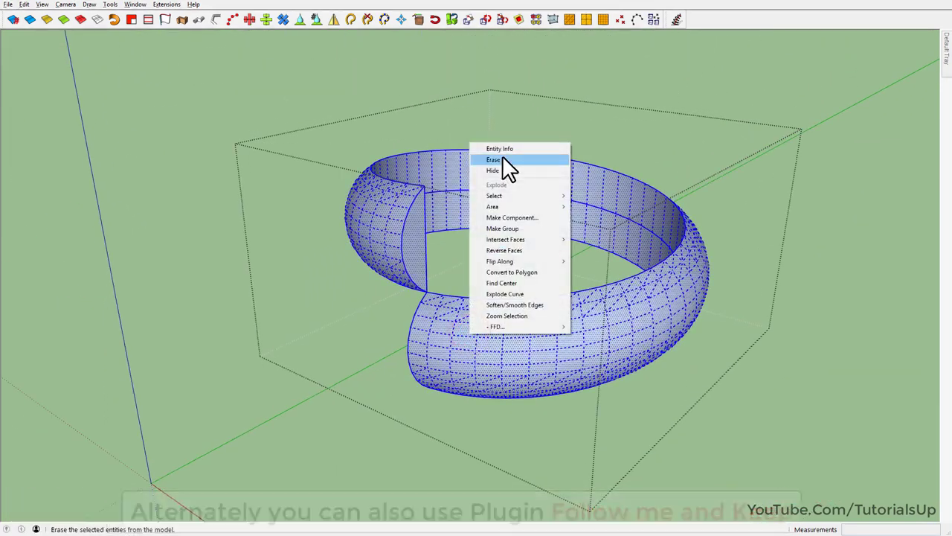
left_click(528, 245)
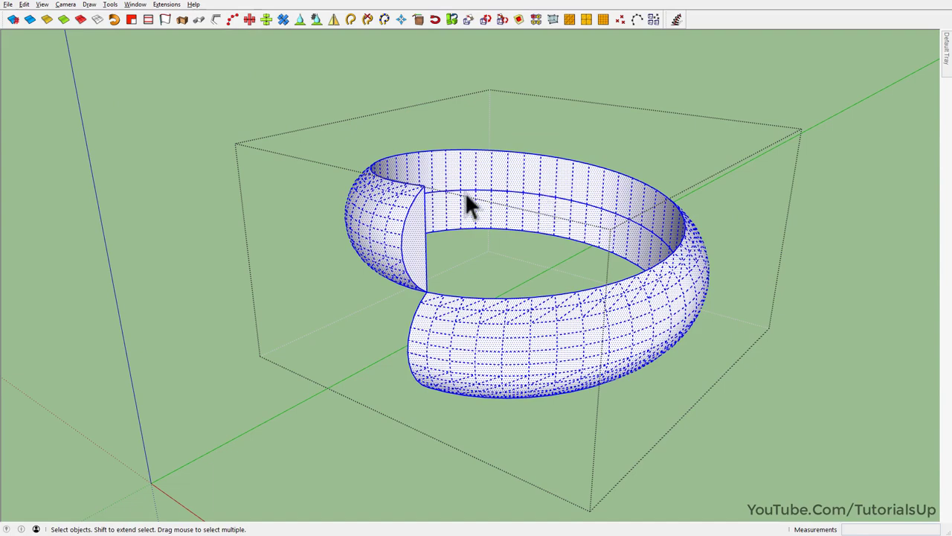
middle_click_drag(468, 204, 215, 266)
- Select the ring's inner band and erase the stray curved edge on it
left_click(370, 173)
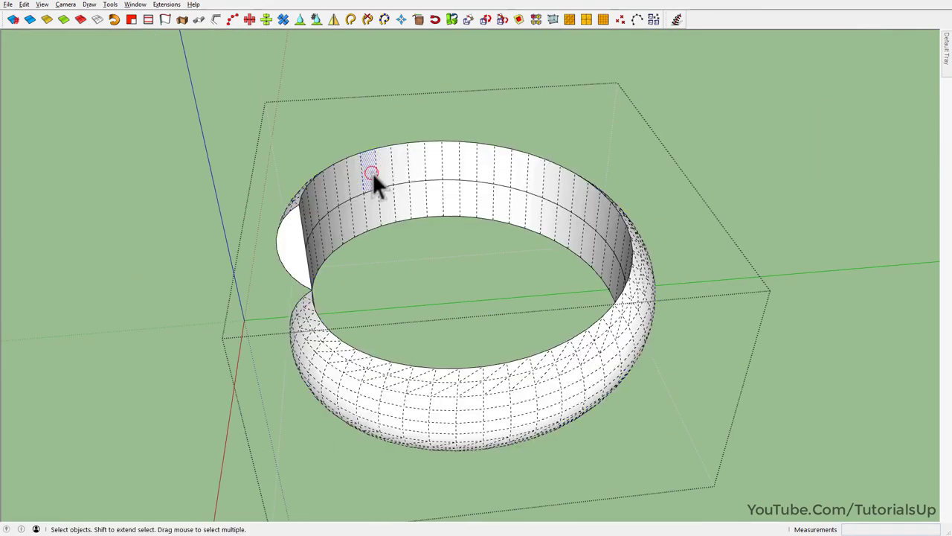
left_click(395, 169)
left_click(423, 190)
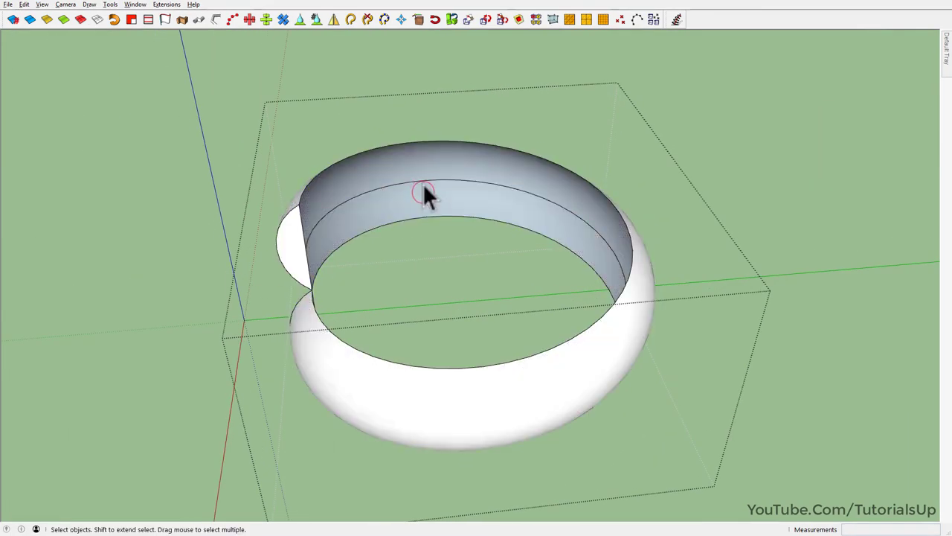
middle_click_drag(412, 191, 290, 222)
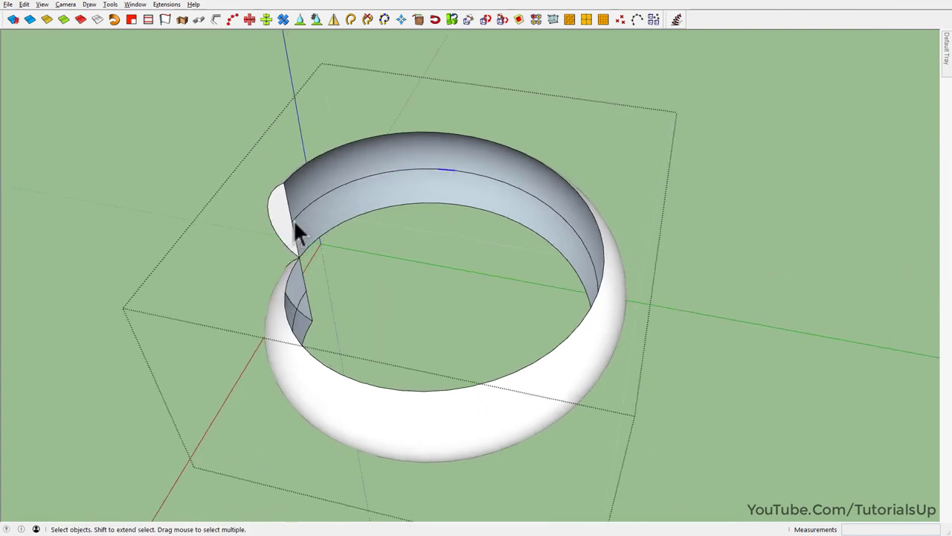
scroll(293, 219, "up", 3)
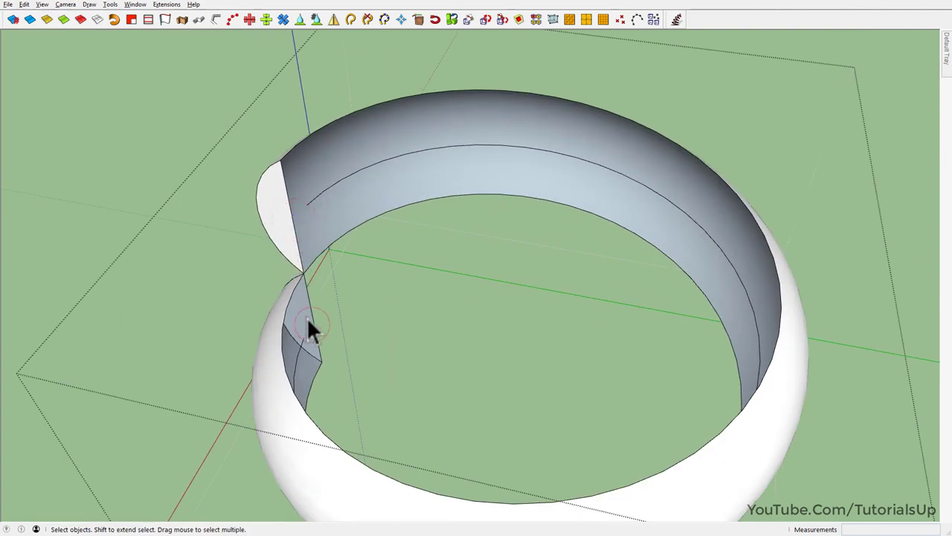
left_click(321, 194)
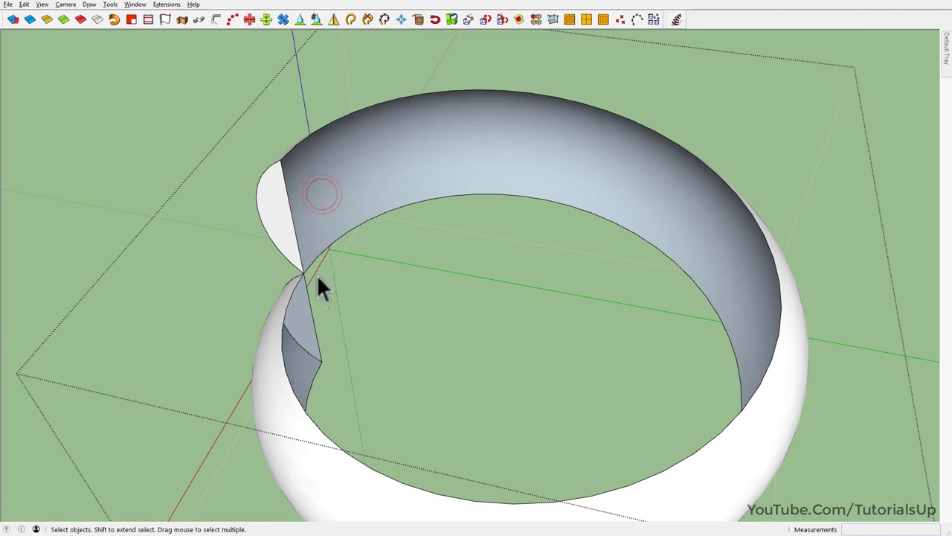
- Switch to Top view and zoom in on the gap between the coil's ends
middle_click_drag(307, 321, 451, 372)
scroll(629, 432, "down", 3)
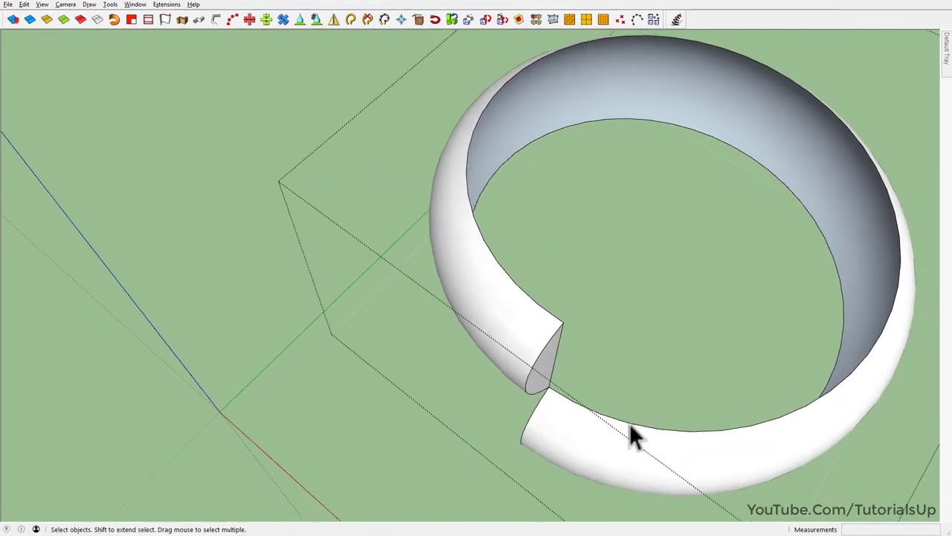
middle_click_drag(453, 286, 482, 302)
key("F2")
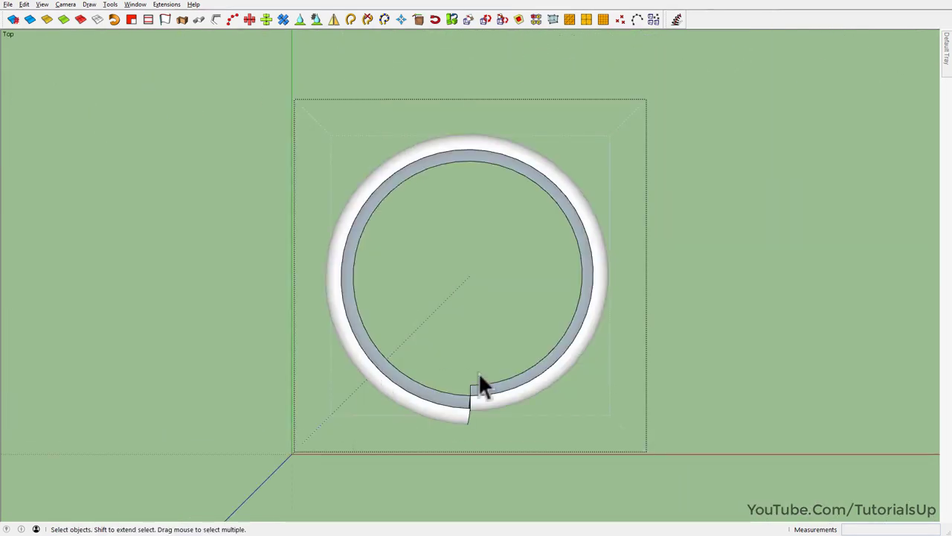
scroll(479, 386, "up", 2)
scroll(446, 406, "up", 4)
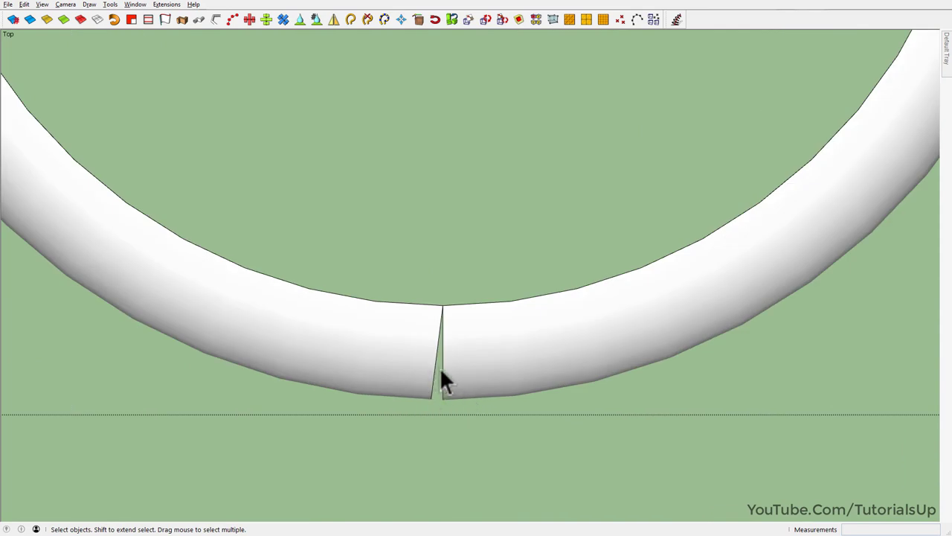
key("l")
key("space")
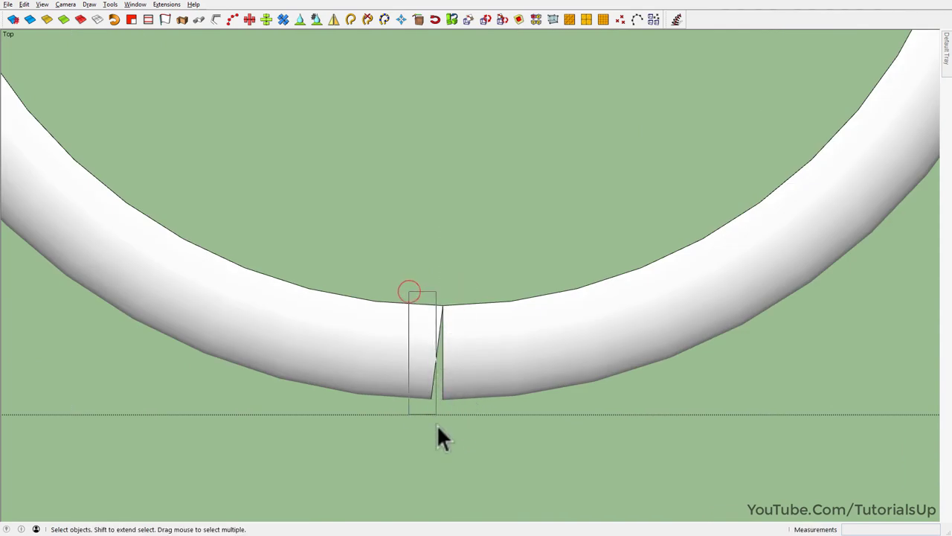
- Rotate the coil's open end around the gap endpoint so it closes the gap
left_click_drag(445, 426, 443, 425)
middle_click_drag(425, 419, 438, 291)
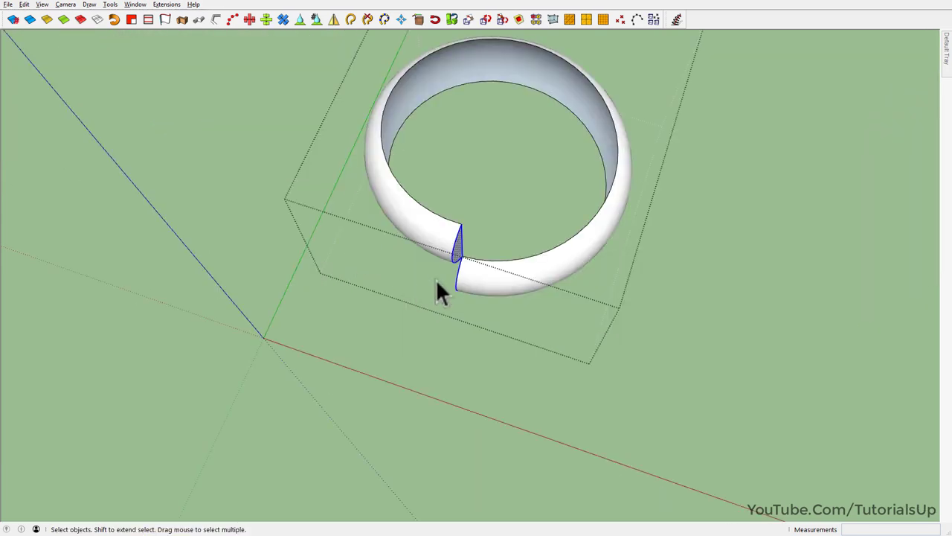
scroll(461, 272, "up", 3)
middle_click_drag(470, 250, 379, 228)
key("q")
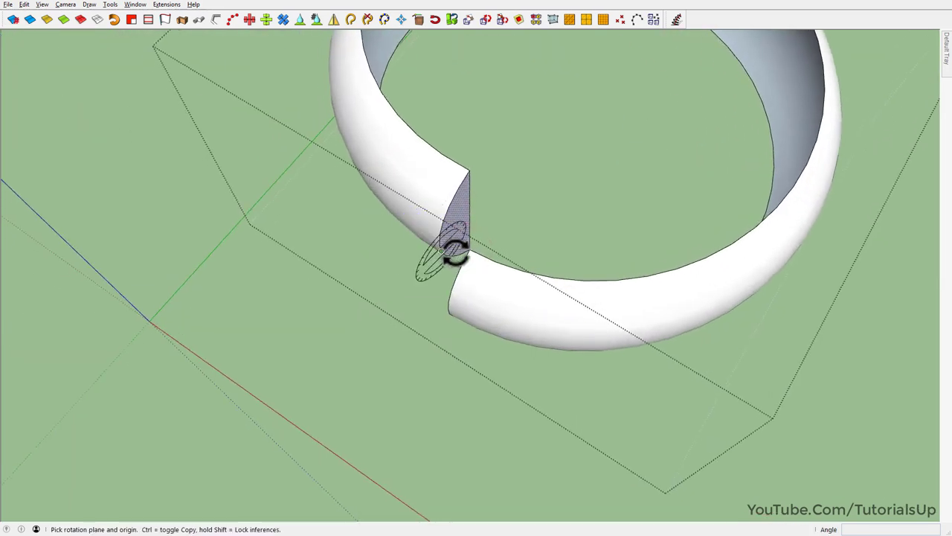
left_click(468, 248)
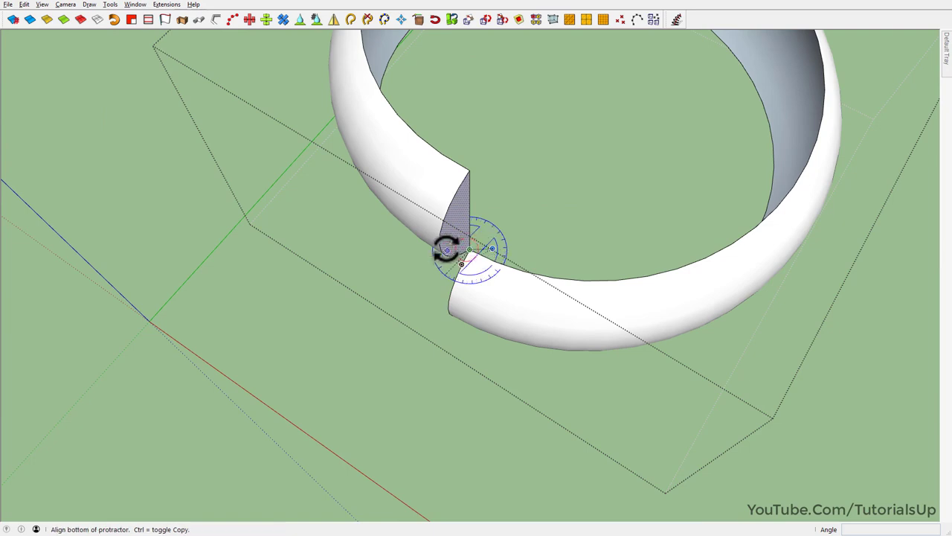
key("F2")
scroll(472, 465, "down", 3)
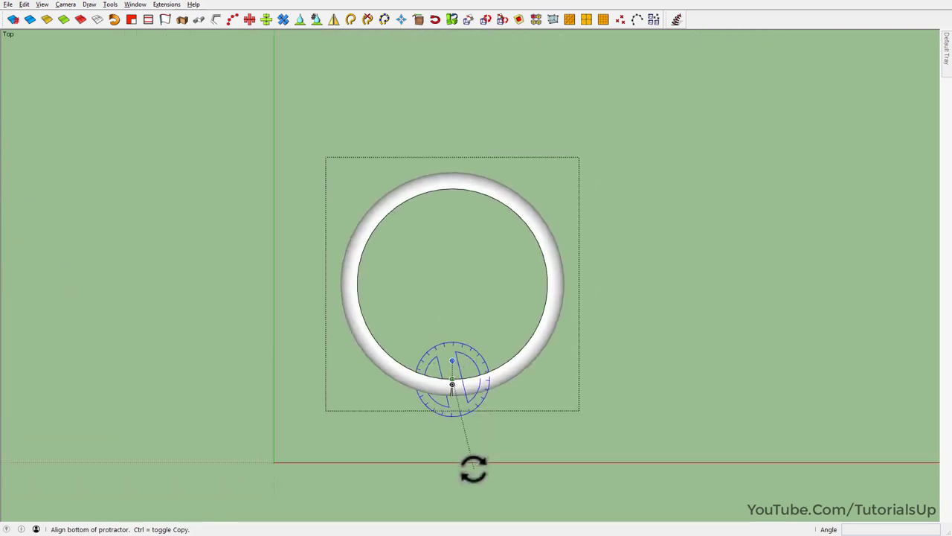
scroll(410, 321, "up", 5)
scroll(434, 295, "up", 3)
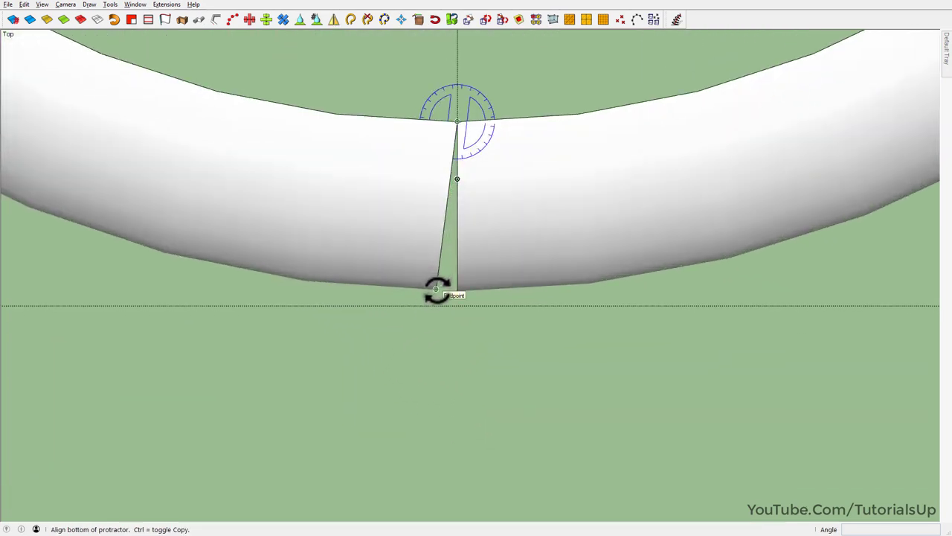
left_click(436, 290)
left_click(455, 290)
scroll(451, 296, "down", 2)
scroll(476, 296, "down", 3)
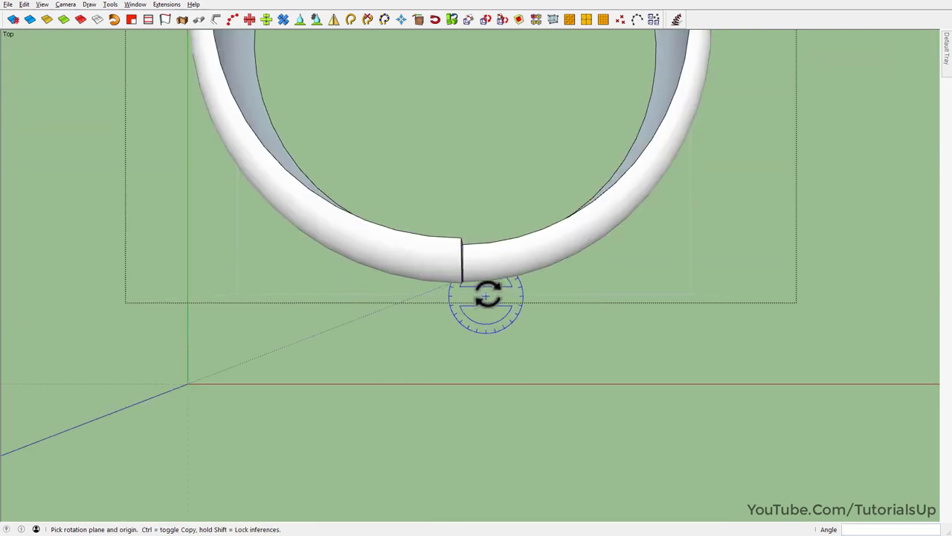
- Erase the leftover gap face on the ring
middle_click_drag(487, 296, 329, 74)
mouse_move(468, 260)
middle_mouse_down()
mouse_move(359, 308)
mouse_move(748, 221)
middle_mouse_up()
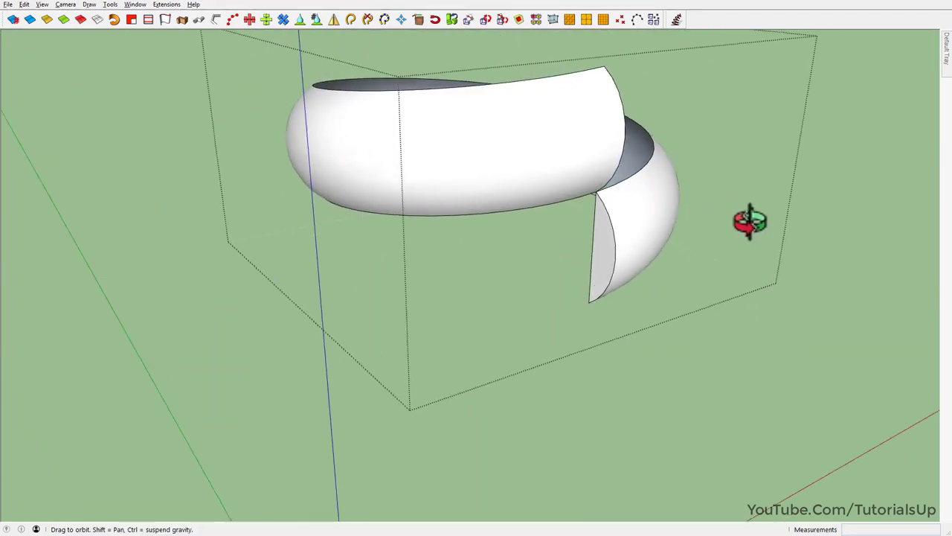
left_click(601, 246)
mouse_move(601, 245)
middle_mouse_down()
mouse_move(319, 251)
mouse_move(378, 230)
mouse_move(402, 359)
middle_mouse_up()
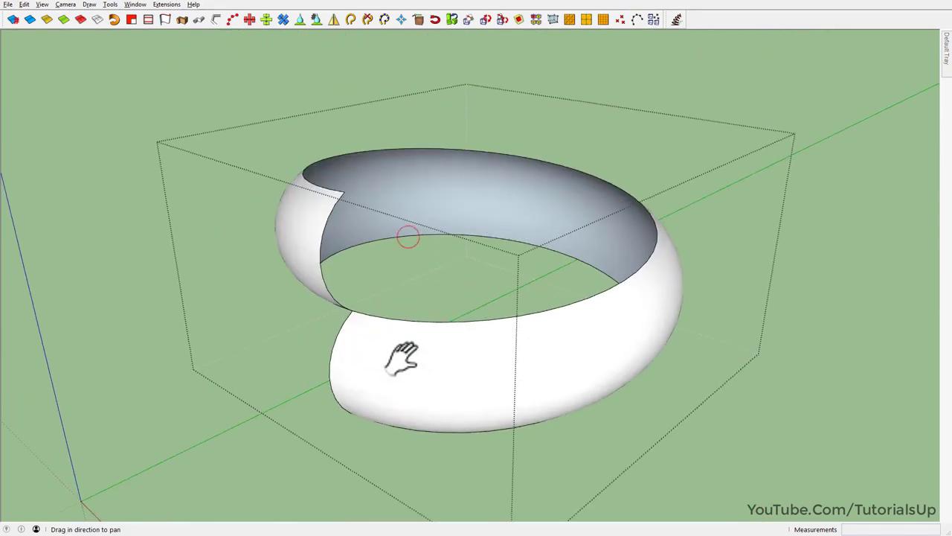
- Exit the ring's editing context and select the ring component in the model
key("space")
left_click(406, 379)
key("Escape")
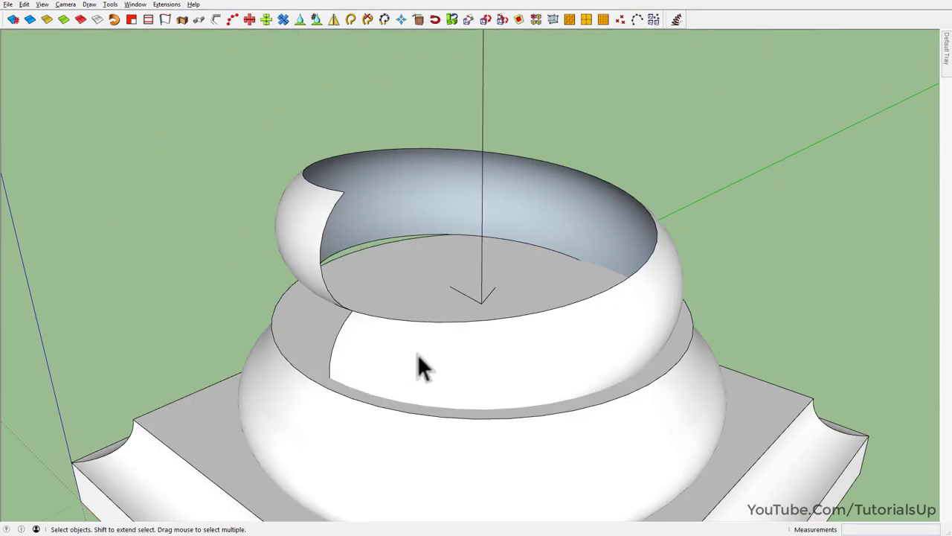
double_click(440, 343)
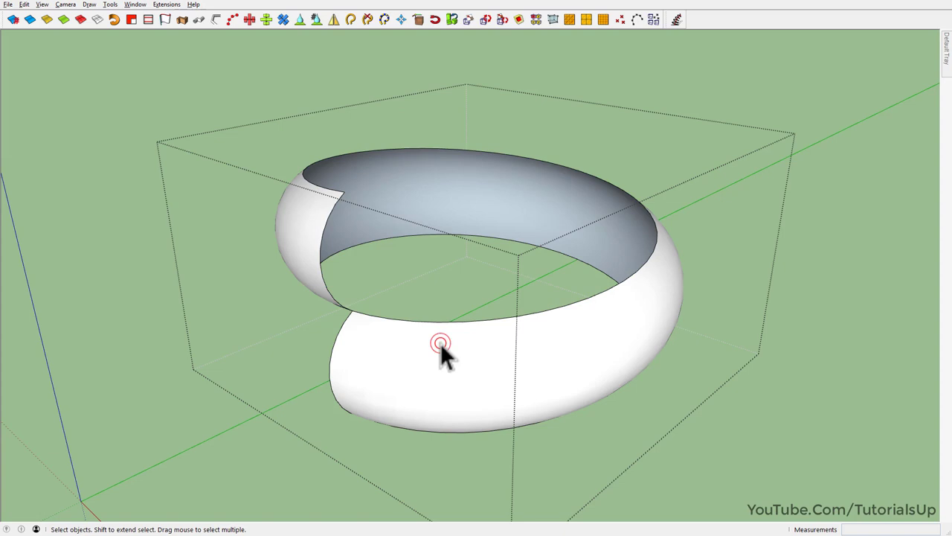
left_click(402, 373)
key("Escape")
- Move the ring component 0.25' down into the dome
left_click(410, 373)
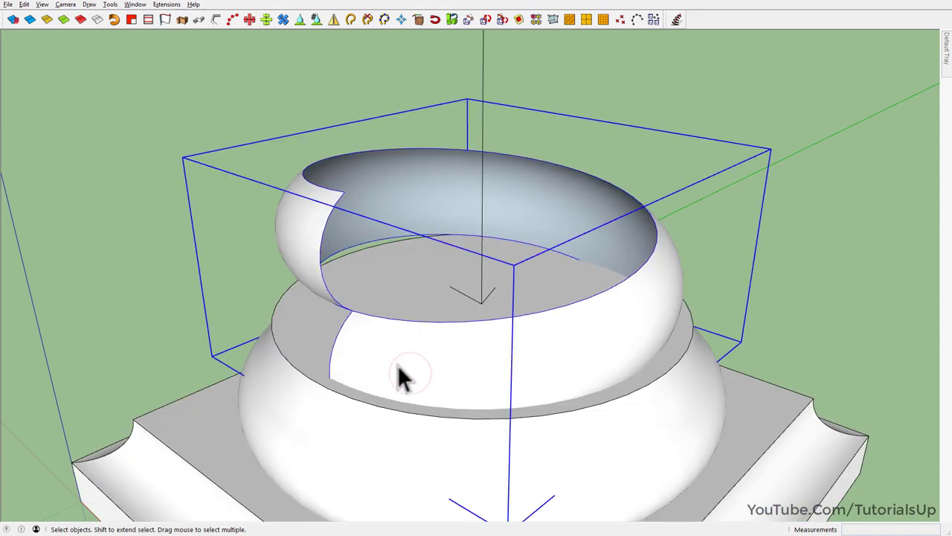
key("m")
scroll(349, 320, "up", 3)
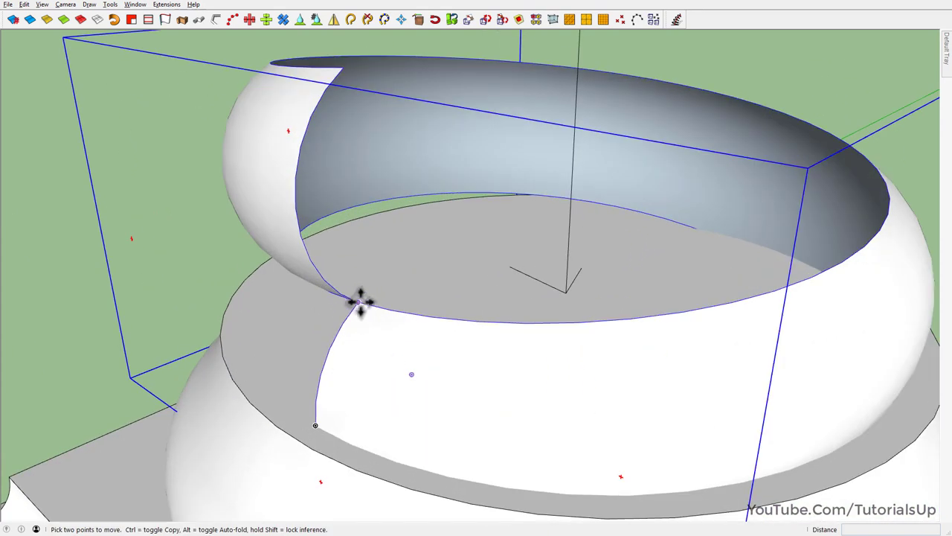
left_click(360, 302)
left_click(466, 267)
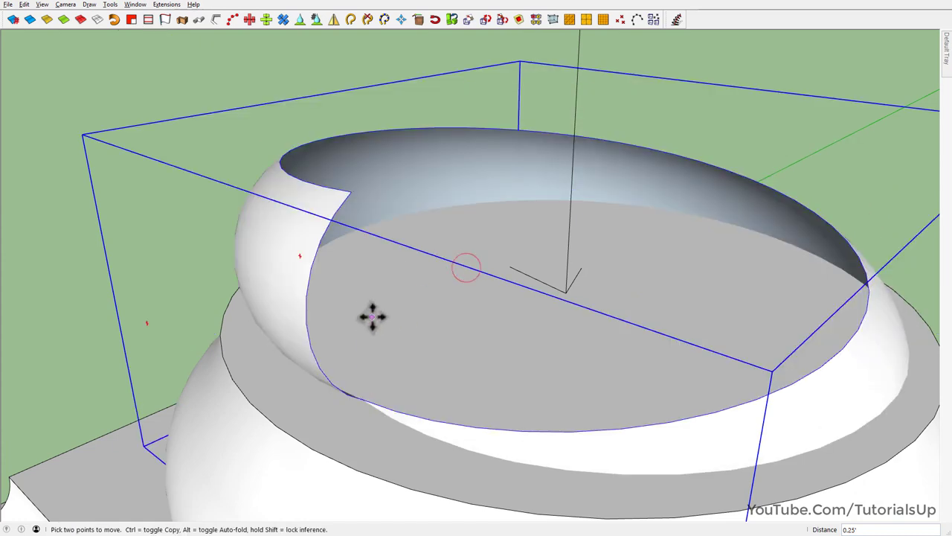
scroll(372, 316, "down", 3)
middle_click_drag(442, 322, 442, 315)
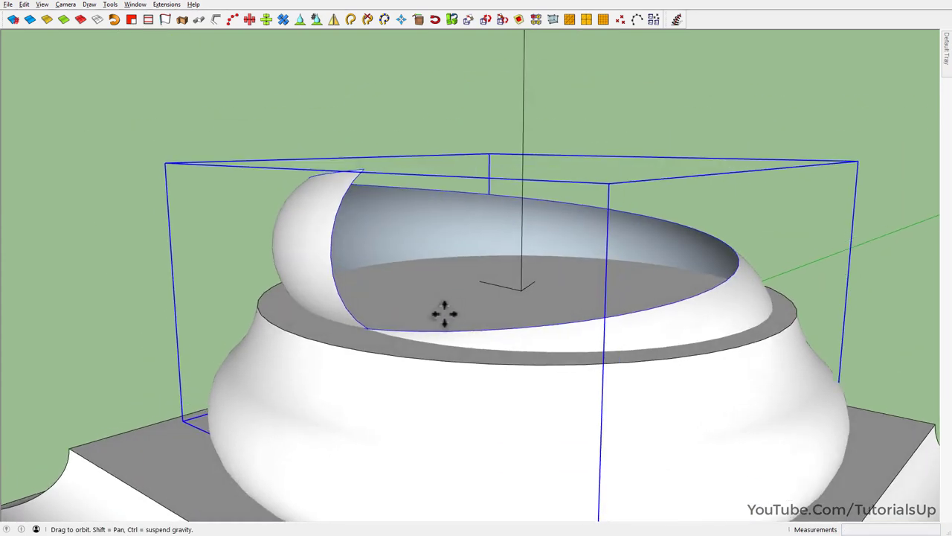
- Copy the ring 0.50' upward and array it 30x up to the capital
key("ctrl")
left_click(367, 328)
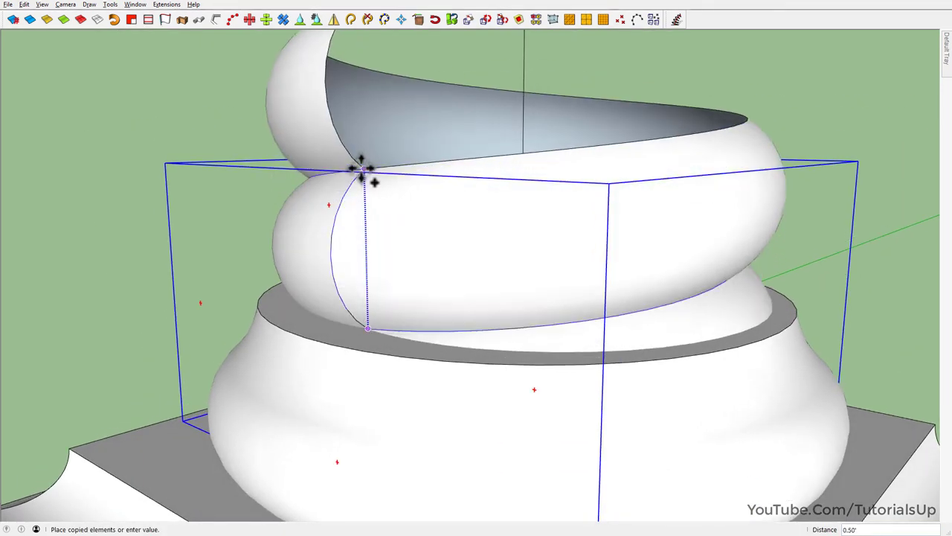
left_click(361, 169)
scroll(383, 340, "down", 3)
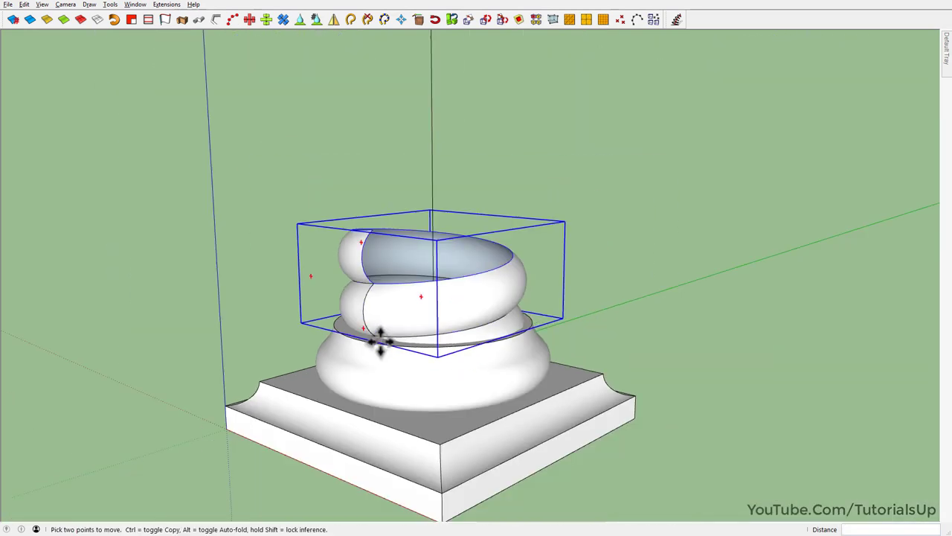
scroll(400, 382, "down", 3)
scroll(404, 392, "down", 2)
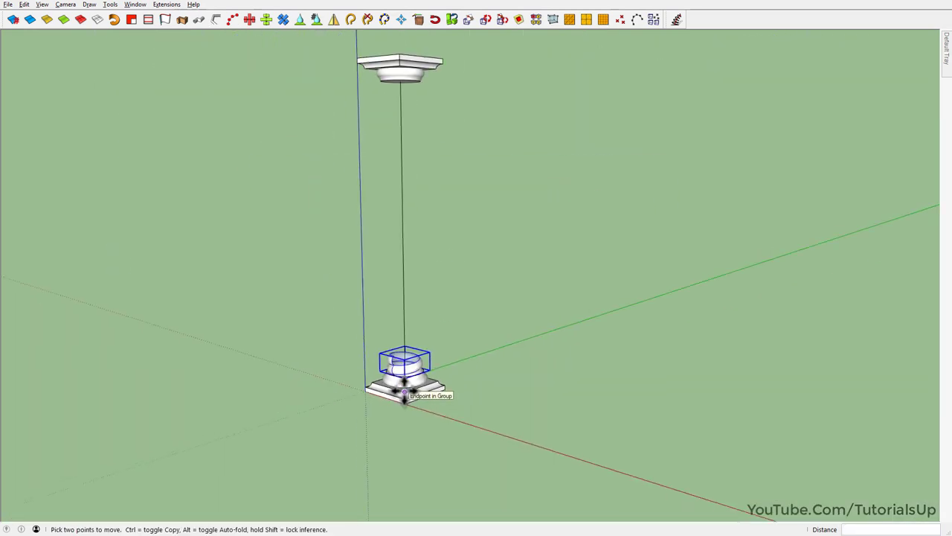
type("30")
key("Return")
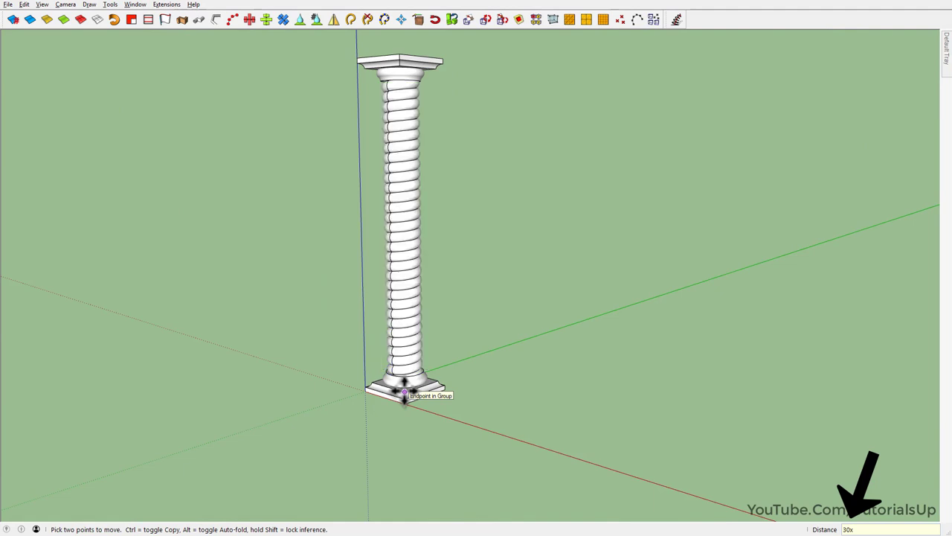
- Select rings in the shaft and switch to Front view
key("space")
scroll(397, 89, "up", 5)
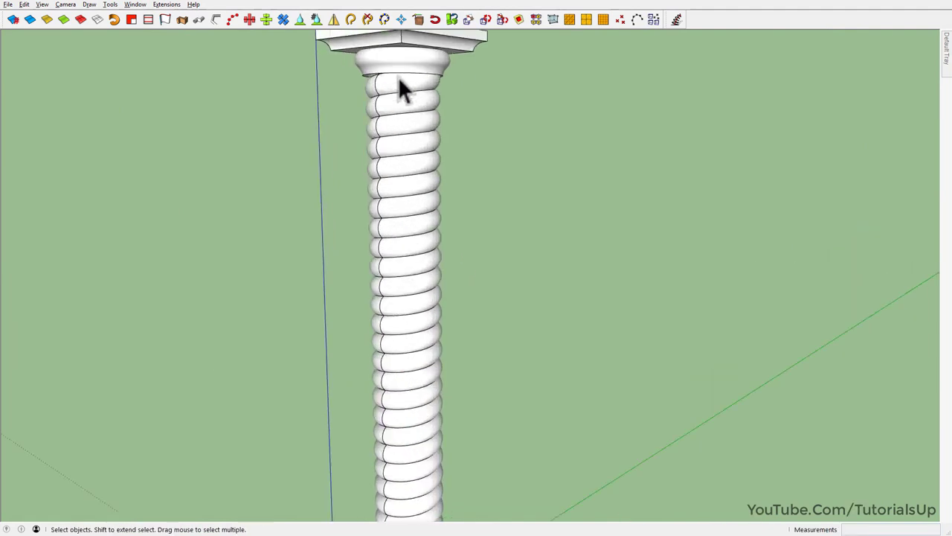
scroll(393, 81, "up", 3)
mouse_move(393, 81)
middle_mouse_down()
mouse_move(855, 9)
mouse_move(418, 87)
middle_mouse_up()
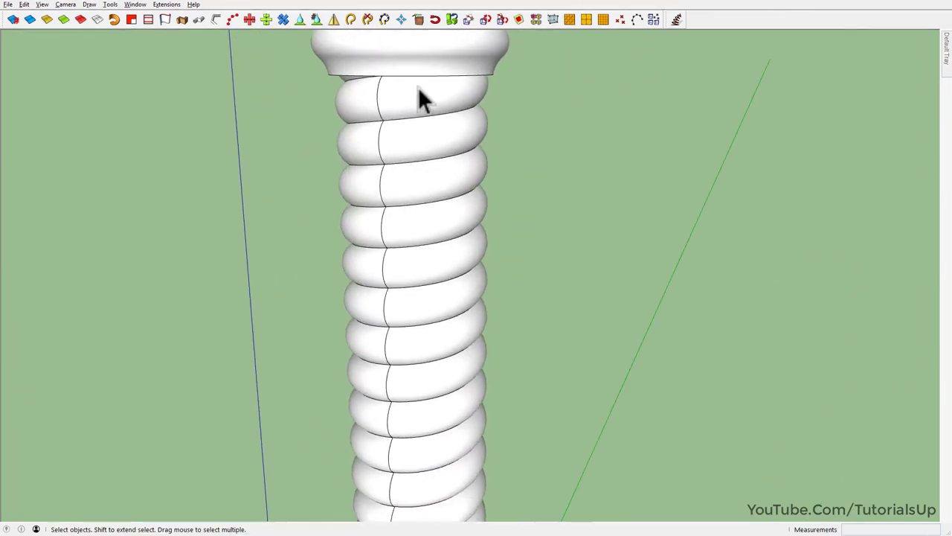
left_click(415, 95)
scroll(415, 95, "down", 2)
left_click(417, 159)
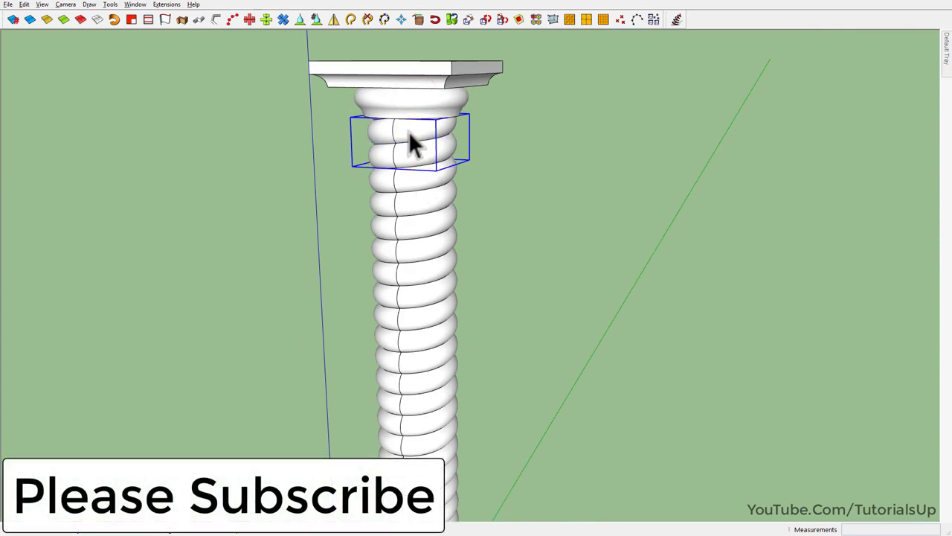
scroll(410, 141, "down", 3)
left_click(412, 179)
key("F4")
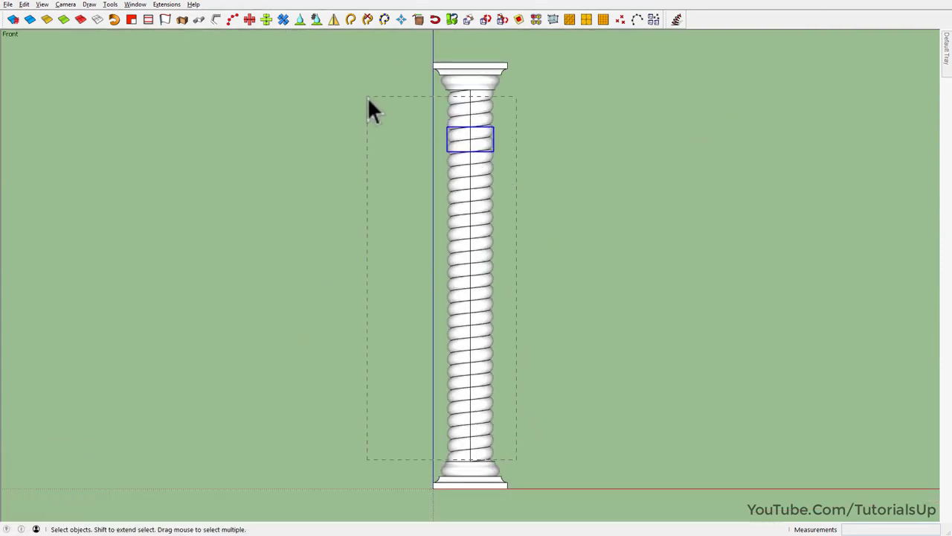
- Explode the stacked spiral rings of the shaft into loose geometry
left_click_drag(367, 97, 368, 97)
right_click(480, 127)
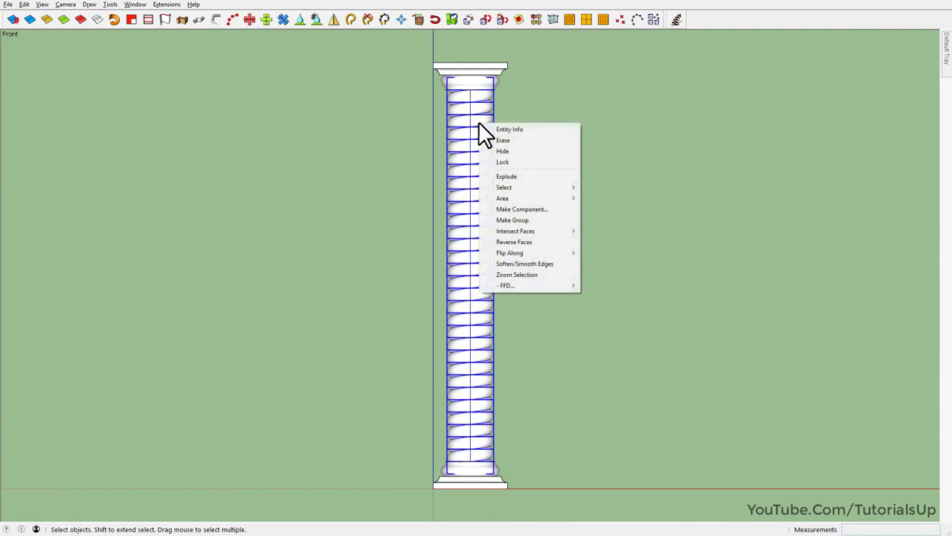
left_click(531, 176)
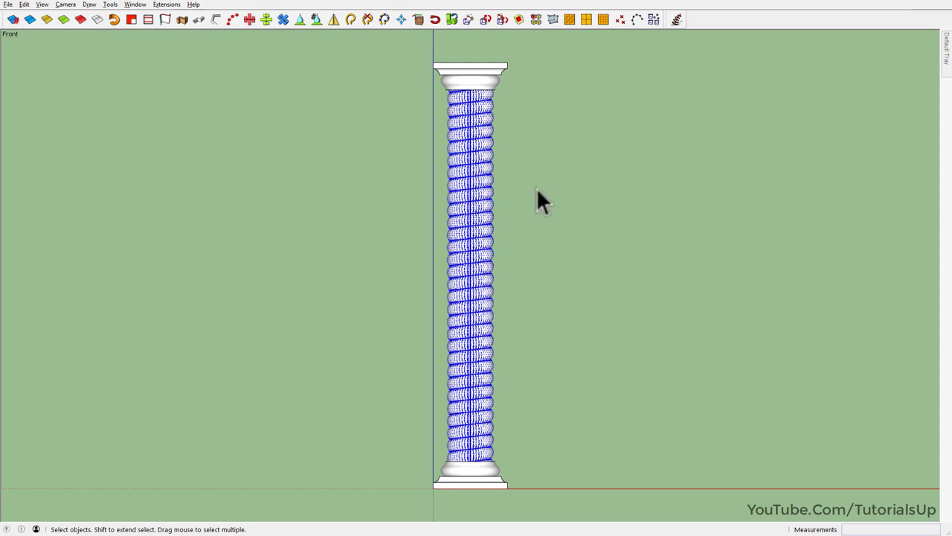
middle_click_drag(537, 188, 360, 291)
- Soften and smooth the shaft's edges with Soften coplanar enabled
triple_click(467, 311)
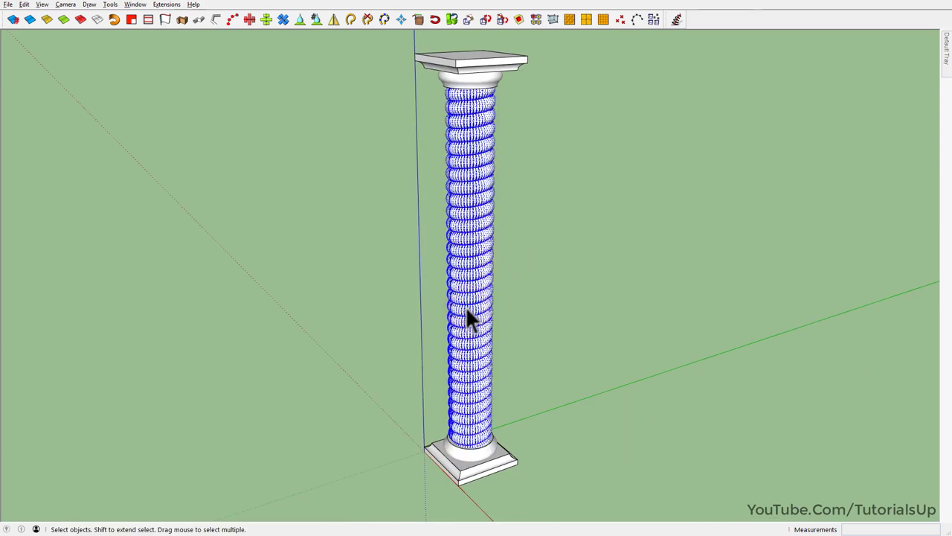
middle_click_drag(467, 311, 249, 117)
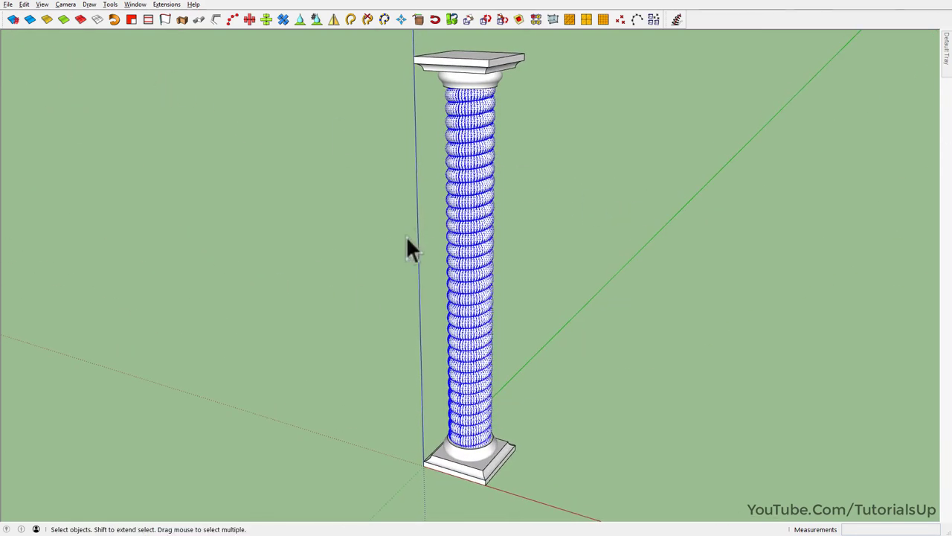
right_click(481, 200)
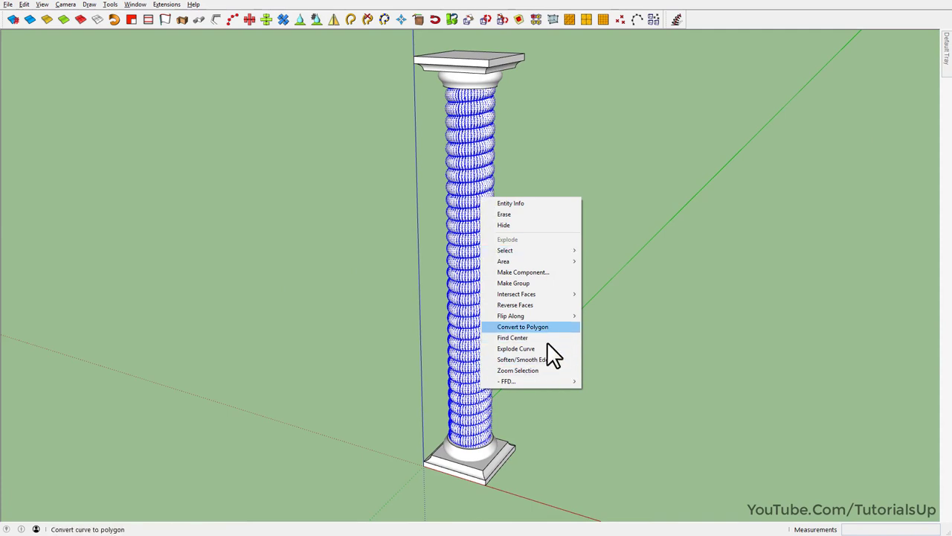
left_click(547, 360)
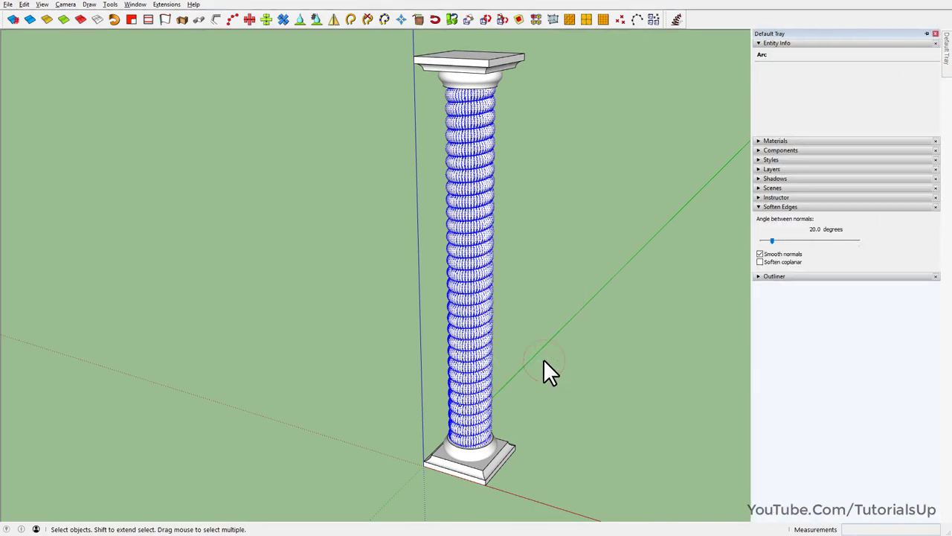
left_click(759, 262)
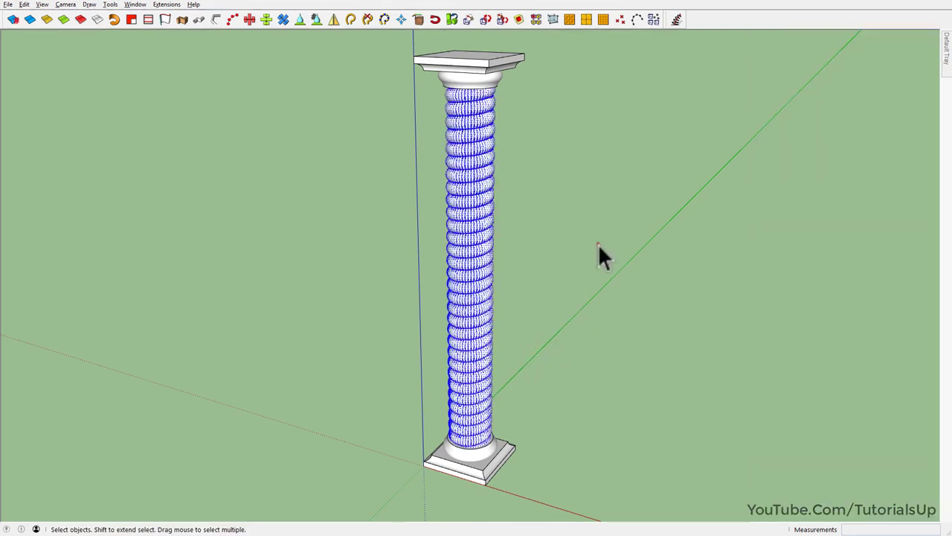
left_click(598, 244)
- Reverse the faces of the coiled column shaft
middle_click_drag(503, 206, 475, 212)
left_click(474, 212)
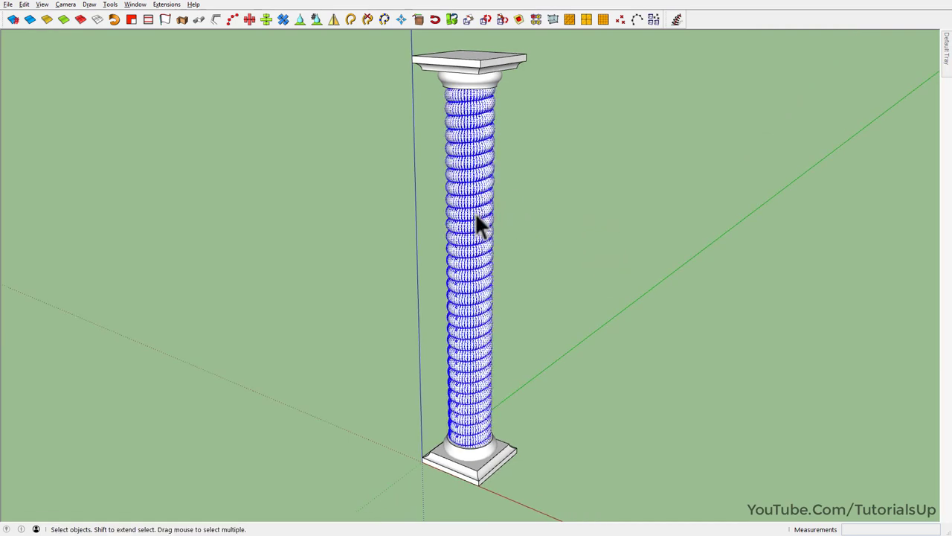
right_click(475, 212)
left_click(536, 320)
scroll(440, 120, "down", 2)
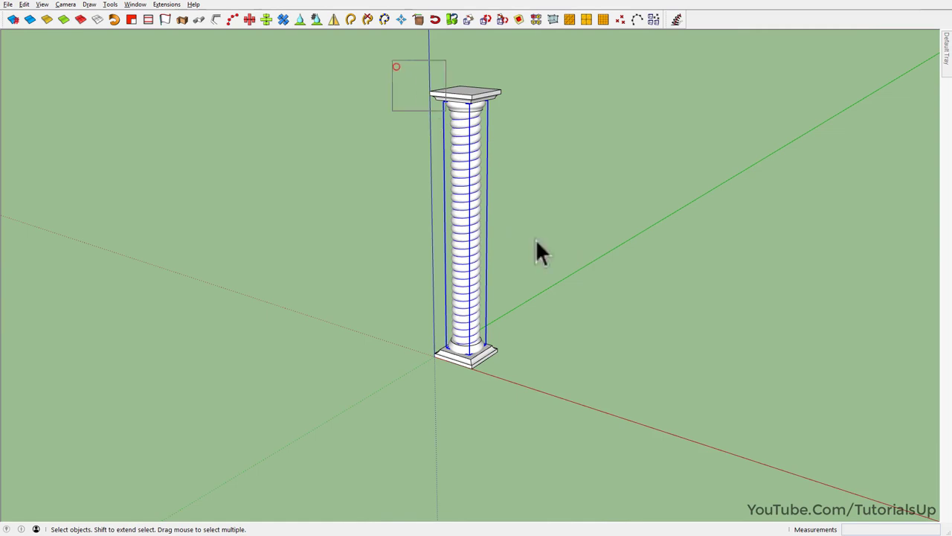
- Select the entire column and make it into a single group
left_click_drag(536, 240, 498, 271)
right_click(470, 276)
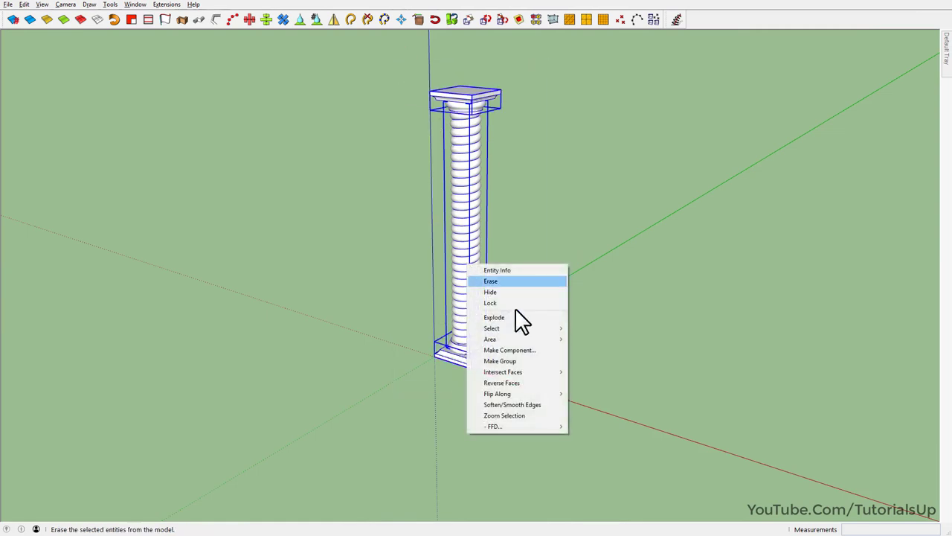
left_click(538, 359)
left_click(589, 307)
mouse_move(467, 122)
middle_mouse_down()
mouse_move(157, 98)
mouse_move(181, 17)
mouse_move(168, 148)
middle_mouse_up()
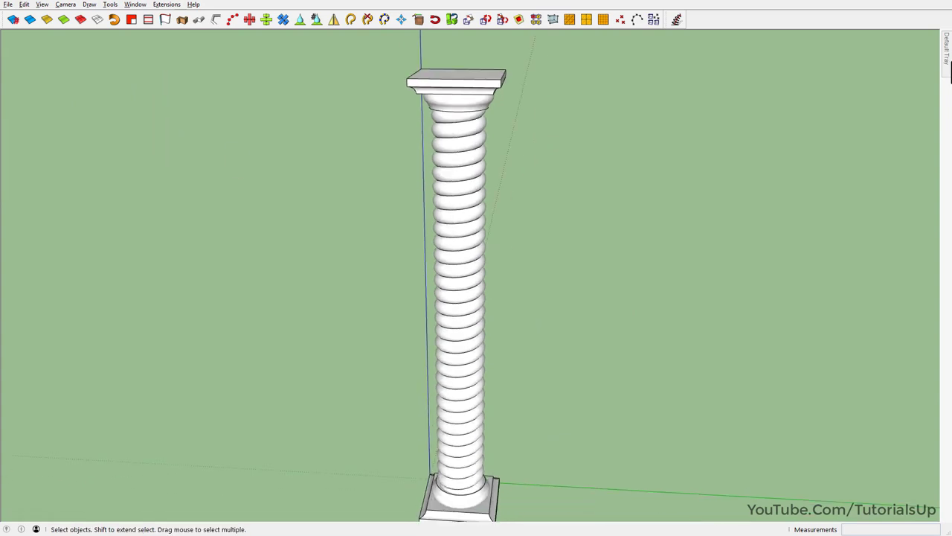
- Paint the whole column a peach colour from the Materials Colors swatches
left_click(781, 43)
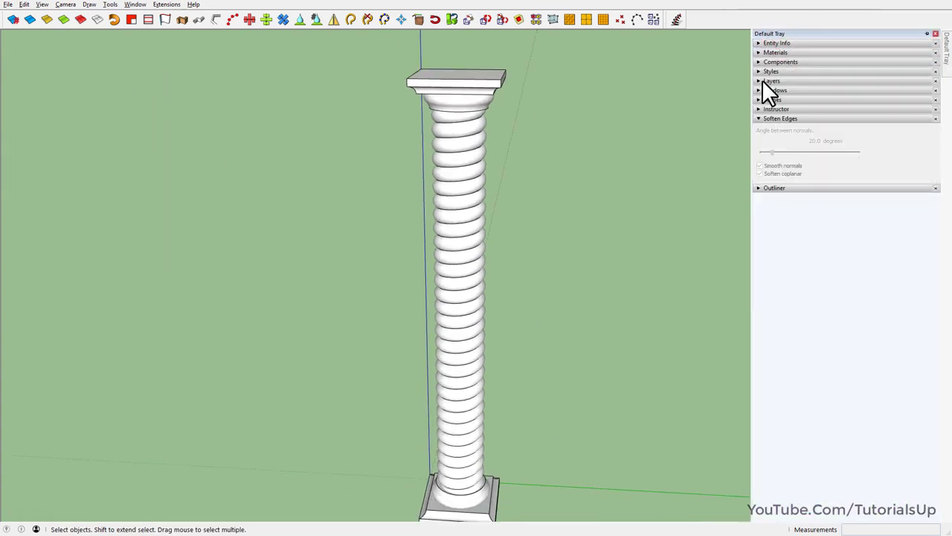
left_click(760, 52)
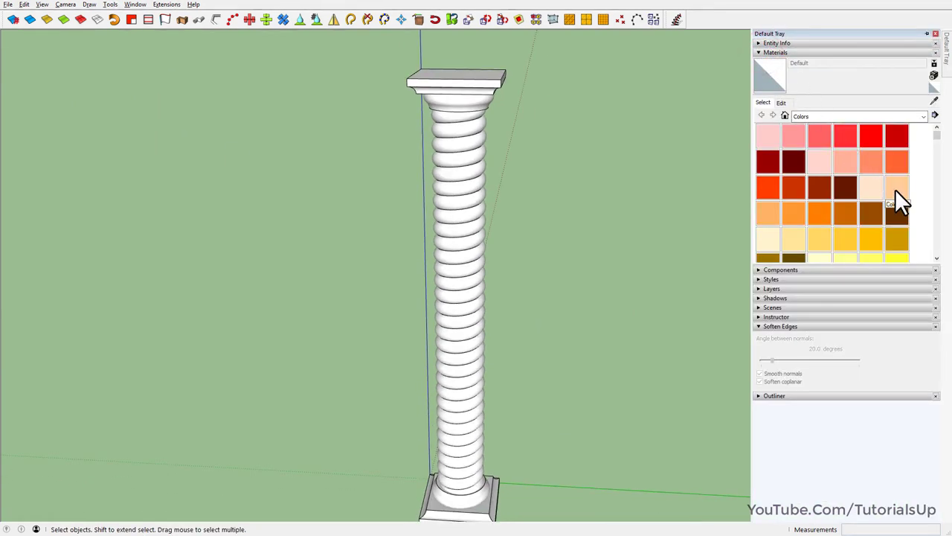
left_click(895, 189)
left_click(473, 173)
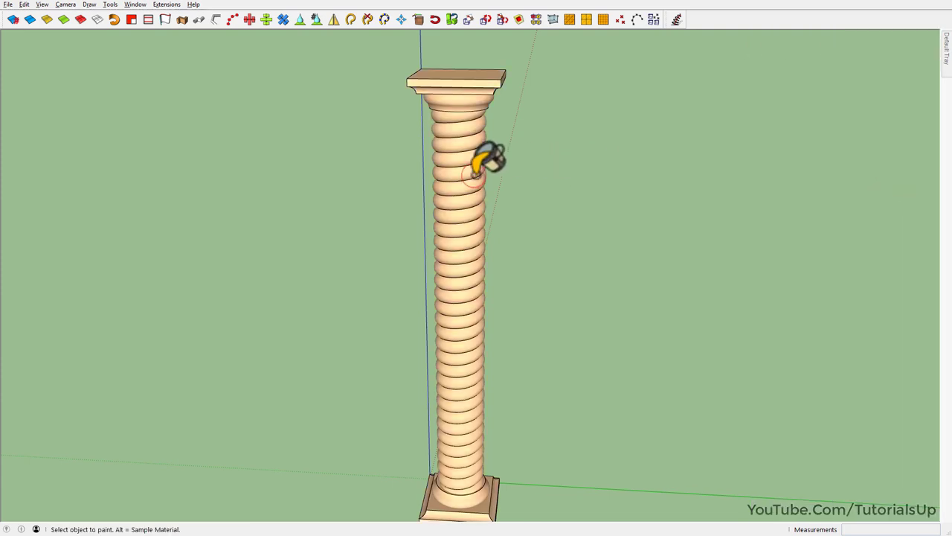
mouse_move(461, 163)
middle_mouse_down()
mouse_move(464, 53)
mouse_move(627, 66)
mouse_move(555, 92)
mouse_move(415, 87)
mouse_move(159, 28)
mouse_move(421, 272)
middle_mouse_up()
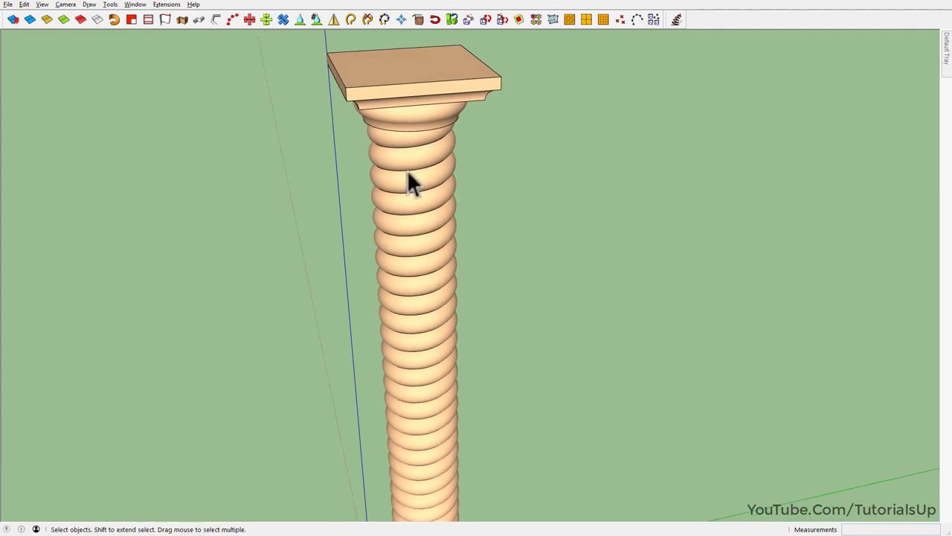
- Select the spiral edge lines along the coil and hide them
scroll(413, 160, "up", 3)
scroll(413, 161, "down", 2)
mouse_move(414, 170)
middle_mouse_down()
mouse_move(421, 164)
mouse_move(426, 301)
mouse_move(436, 255)
mouse_move(468, 350)
mouse_move(438, 198)
middle_mouse_up()
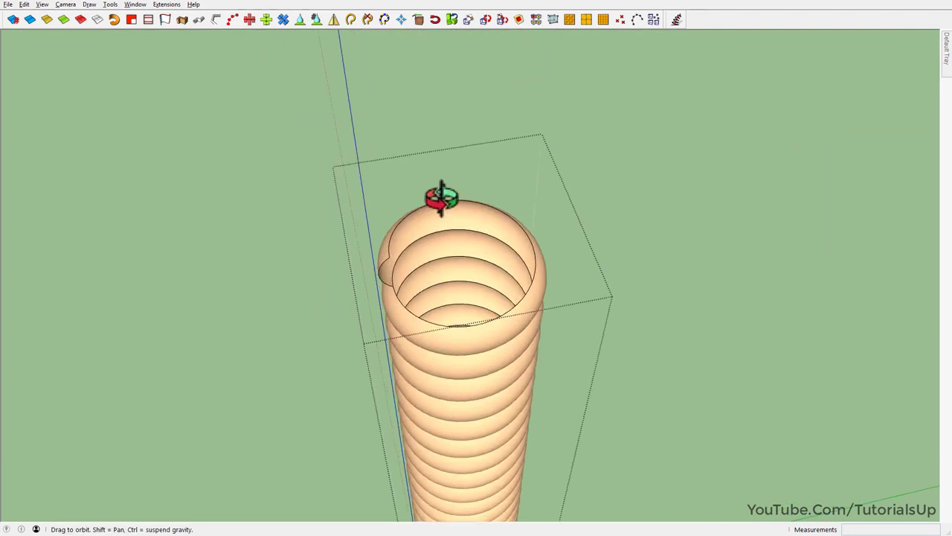
double_click(480, 347)
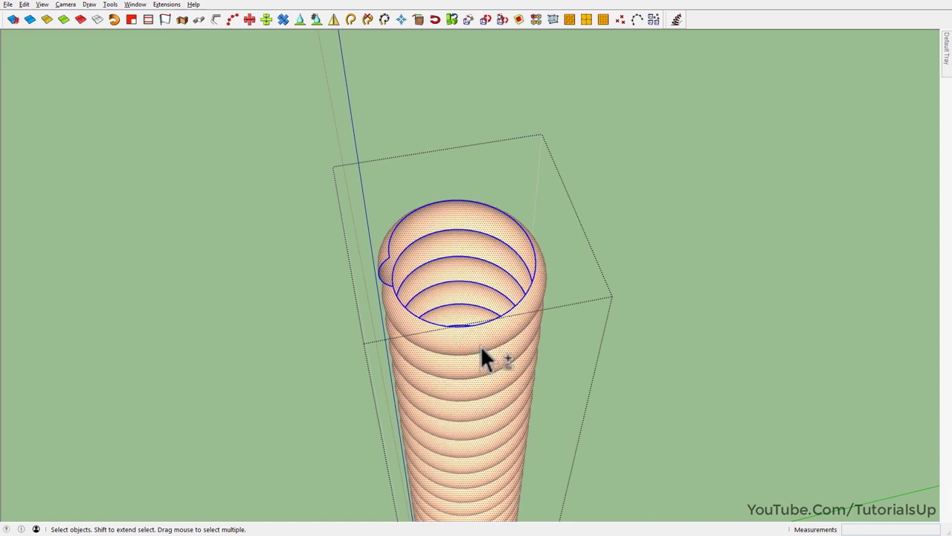
left_click(480, 345, "shift")
mouse_move(480, 345)
middle_mouse_down()
mouse_move(453, 273)
mouse_move(472, 268)
mouse_move(481, 141)
mouse_move(402, 74)
middle_mouse_up()
right_click(409, 71)
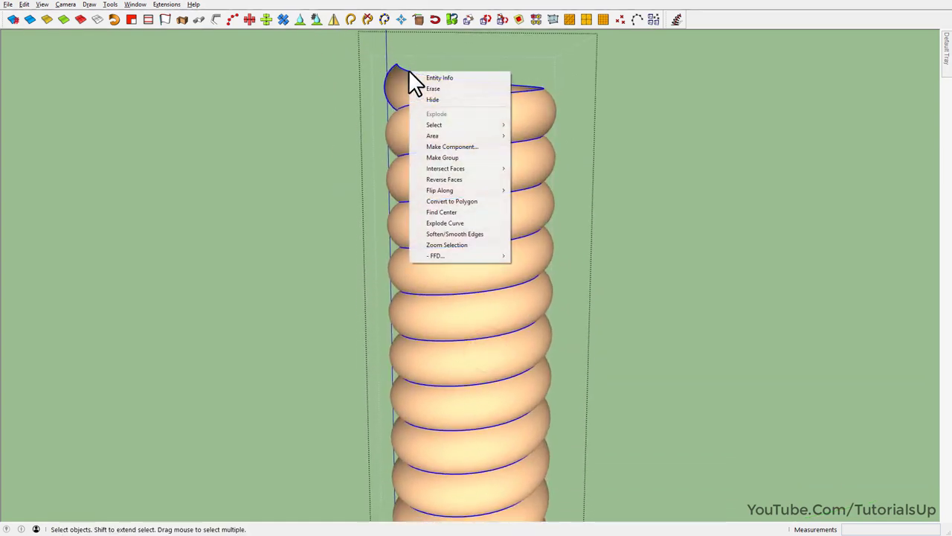
left_click(459, 99)
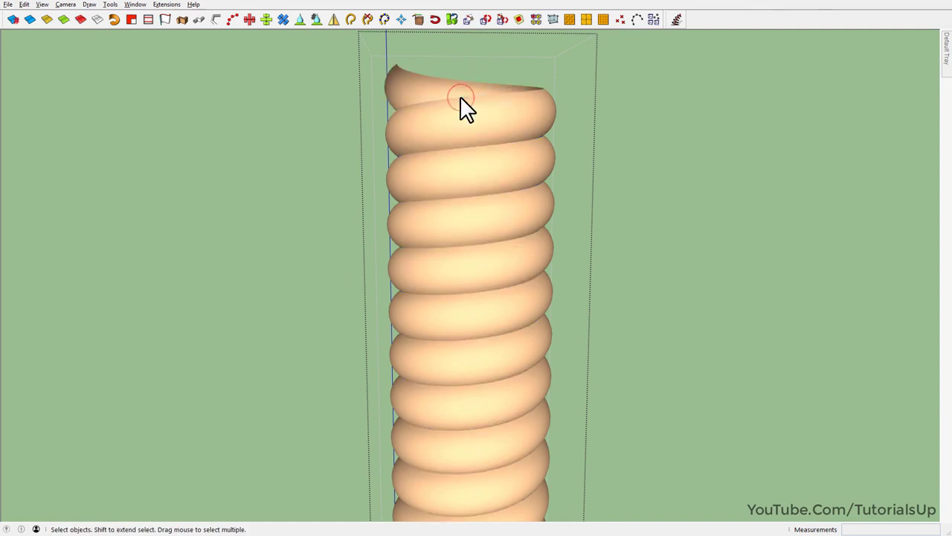
- Orbit, zoom and pan so the whole column stands upright in view
scroll(468, 149, "down", 3)
scroll(454, 160, "down", 3)
scroll(455, 153, "down", 1)
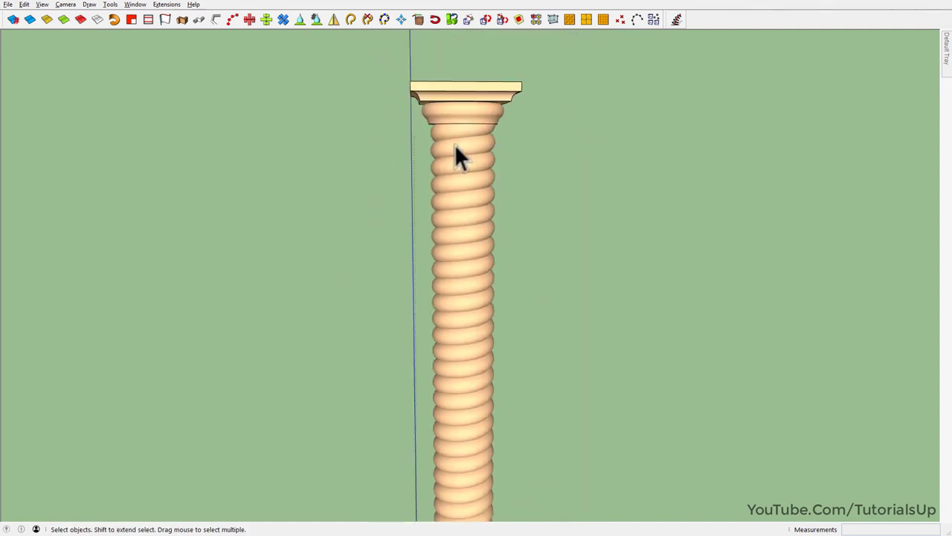
mouse_move(455, 153)
middle_mouse_down()
mouse_move(439, 241)
mouse_move(70, 260)
mouse_move(323, 342)
mouse_move(320, 421)
mouse_move(802, 399)
mouse_move(610, 357)
mouse_move(476, 166)
mouse_move(476, 36)
mouse_move(456, 256)
middle_mouse_up()
scroll(476, 166, "up", 2)
scroll(483, 167, "up", 3)
scroll(481, 178, "up", 2)
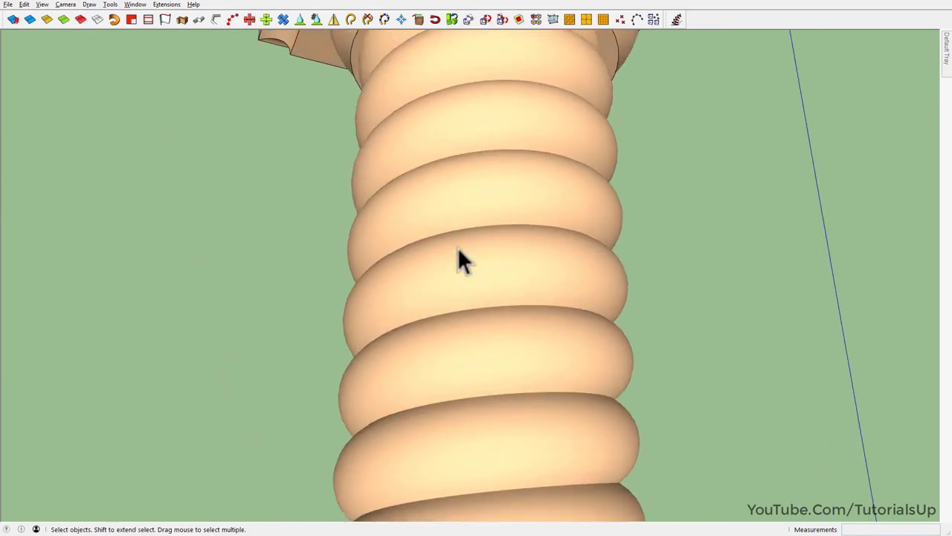
scroll(457, 246, "down", 2)
scroll(486, 79, "down", 2)
scroll(486, 79, "down", 3)
mouse_move(487, 78)
middle_mouse_down()
mouse_move(714, 329)
mouse_move(730, 269)
mouse_move(767, 213)
middle_mouse_up()
mouse_move(468, 166)
middle_mouse_down("shift")
mouse_move(496, 250)
mouse_move(497, 236)
middle_mouse_up("shift")
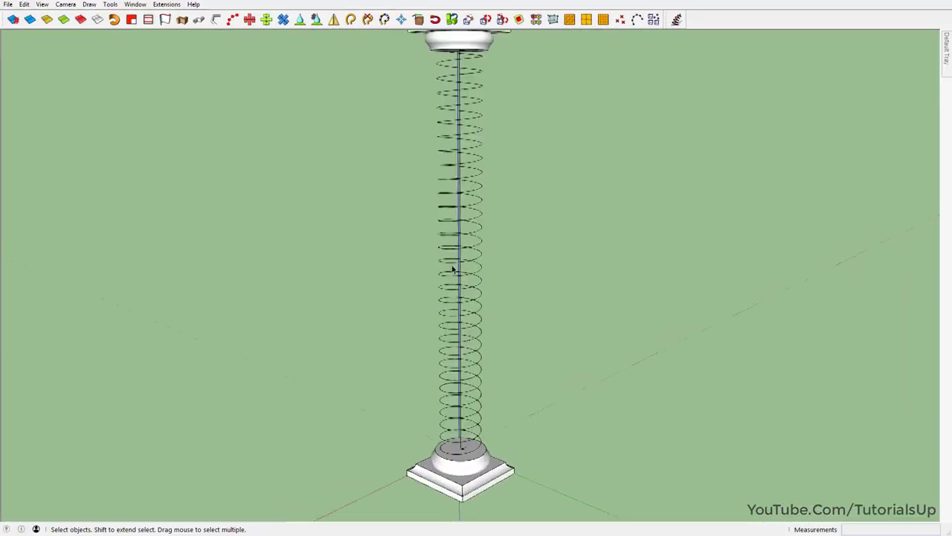
- Sweep a solid pipe along the helix: outside diameter 0.52", inside diameter 0
left_click(455, 246)
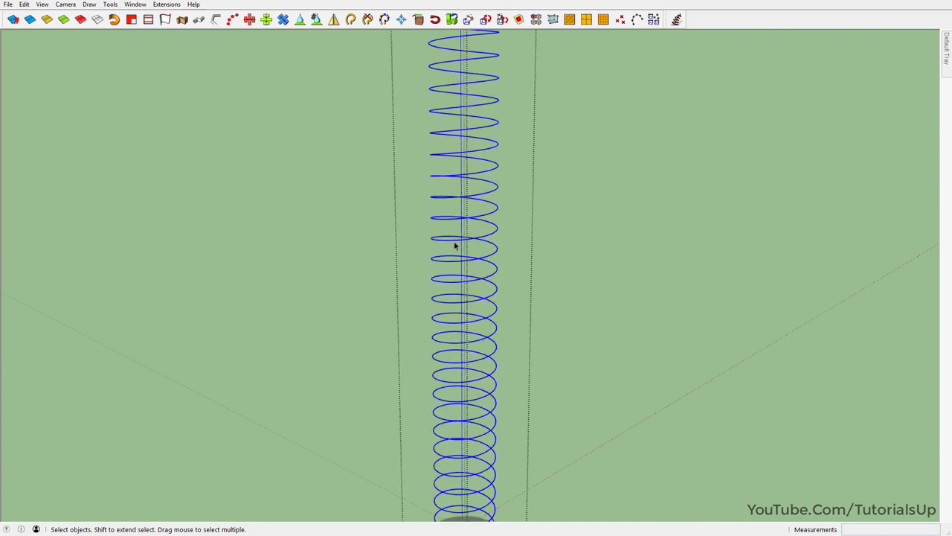
scroll(455, 246, "down", 5)
mouse_move(455, 245)
middle_mouse_down()
mouse_move(527, 274)
mouse_move(646, 246)
middle_mouse_up()
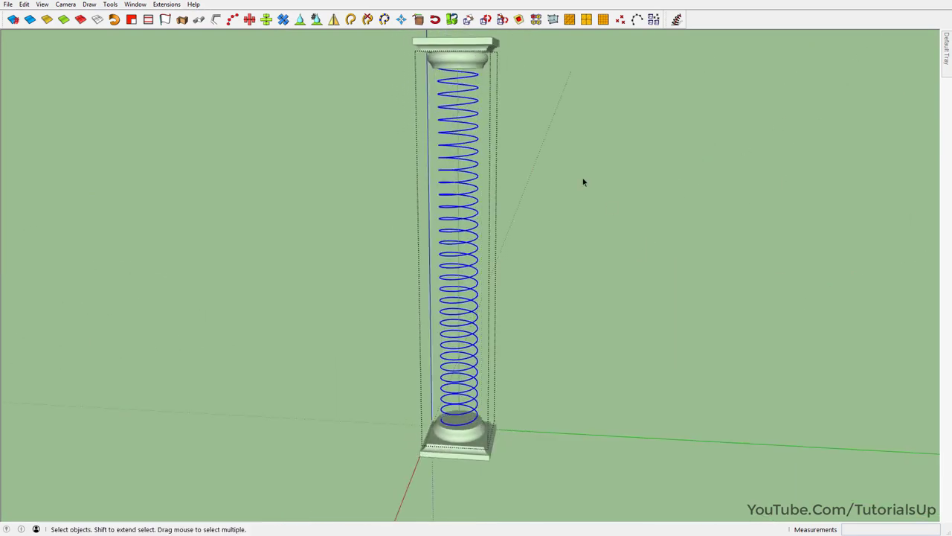
left_click(203, 21)
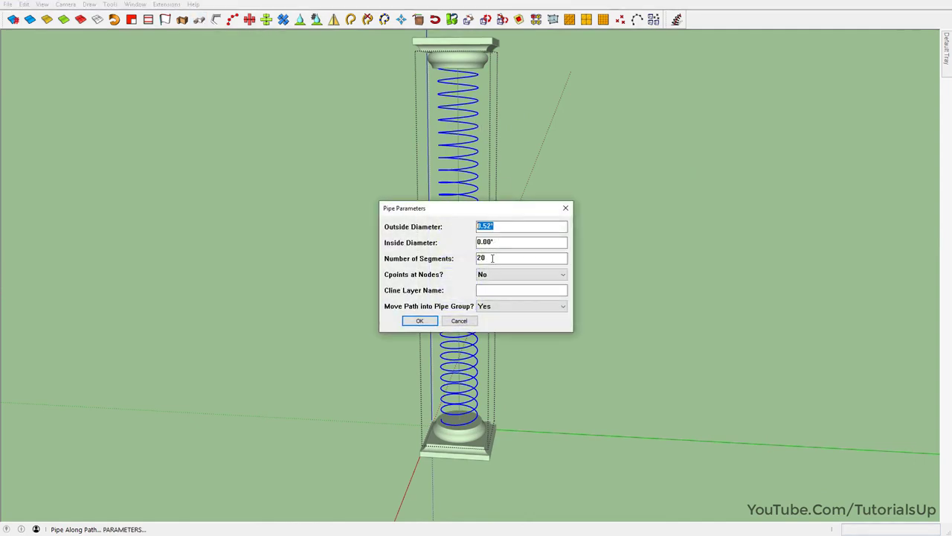
left_click(421, 321)
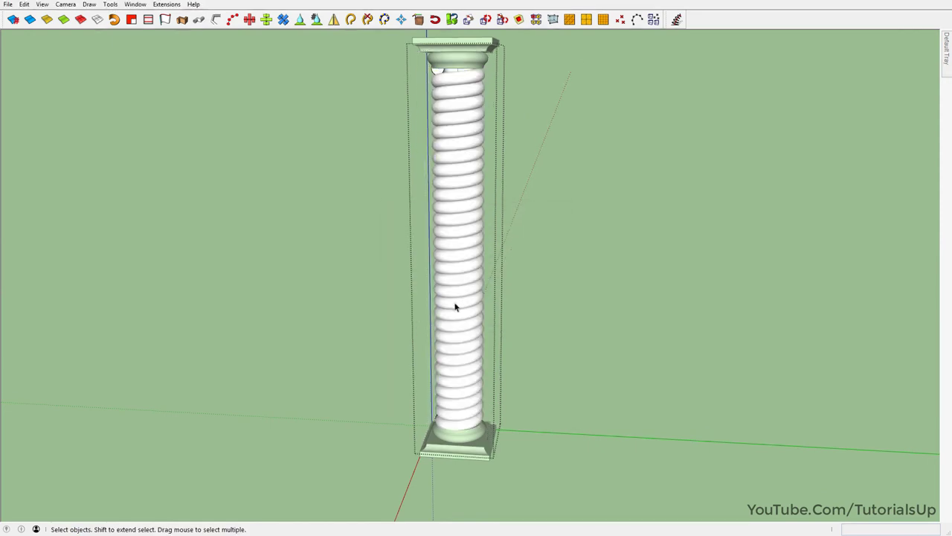
- Clear the selection and adjust the view to see the capital above the coils
mouse_move(456, 306)
middle_mouse_down()
mouse_move(319, 180)
mouse_move(432, 155)
mouse_move(623, 213)
mouse_move(459, 168)
middle_mouse_up()
left_click(431, 155)
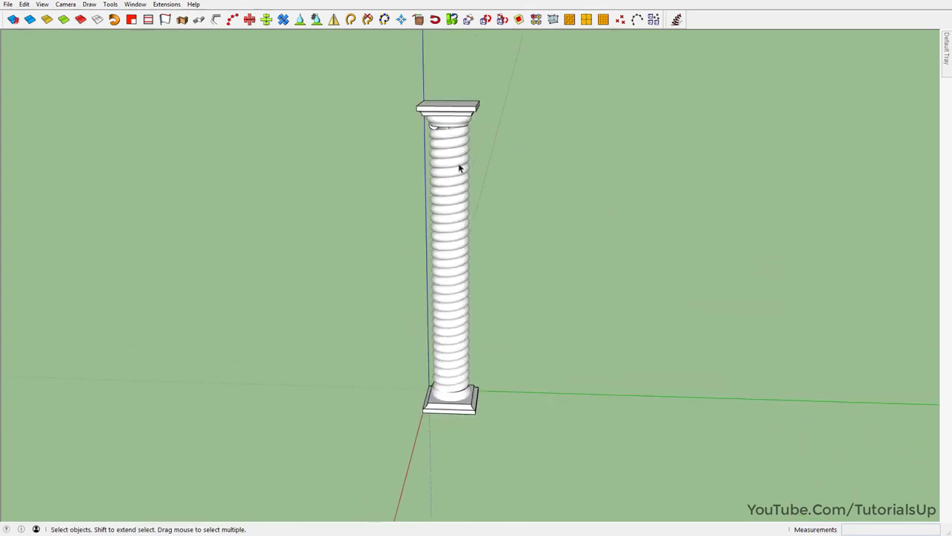
scroll(436, 215, "up", 2)
scroll(429, 207, "up", 3)
scroll(424, 209, "up", 3)
scroll(425, 208, "up", 3)
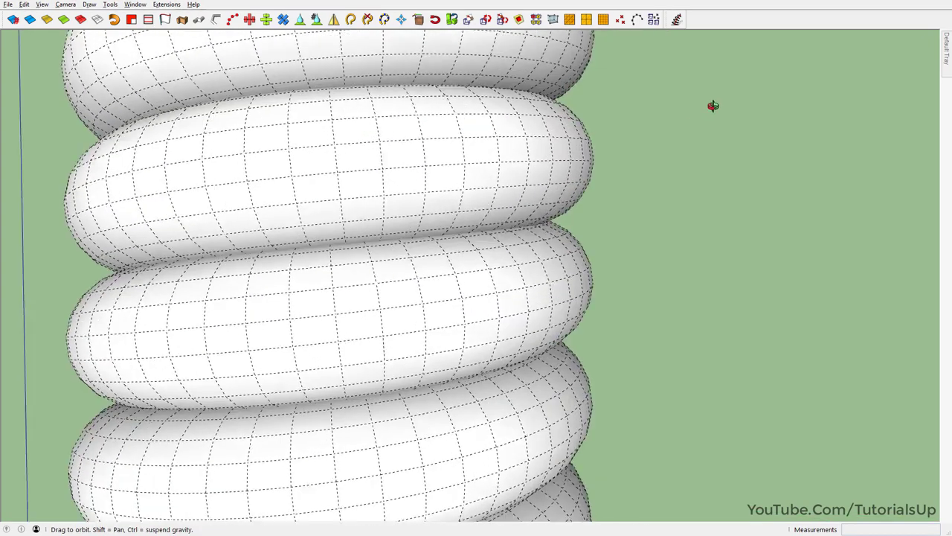
mouse_move(712, 106)
middle_mouse_down()
mouse_move(627, 112)
mouse_move(481, 150)
middle_mouse_up()
scroll(457, 192, "down", 2)
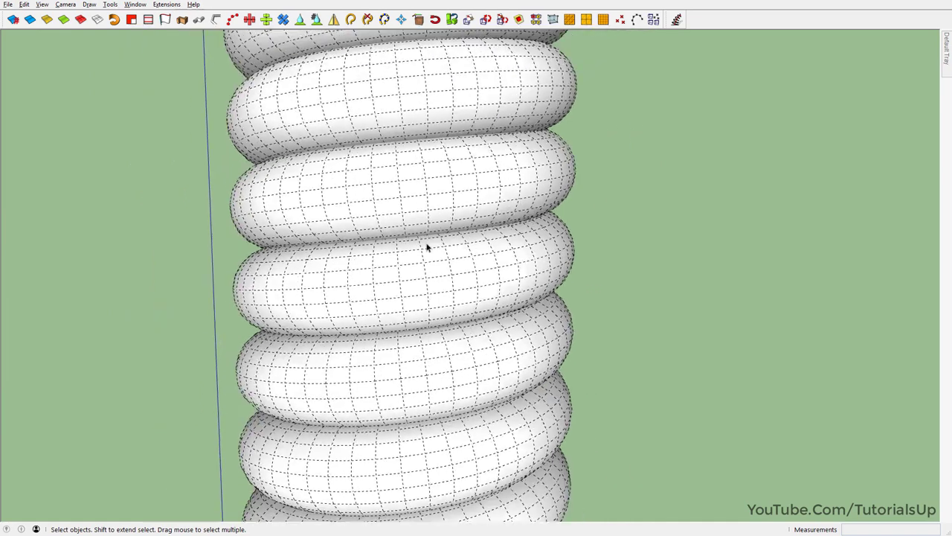
scroll(427, 247, "down", 2)
scroll(416, 228, "down", 3)
scroll(410, 218, "down", 2)
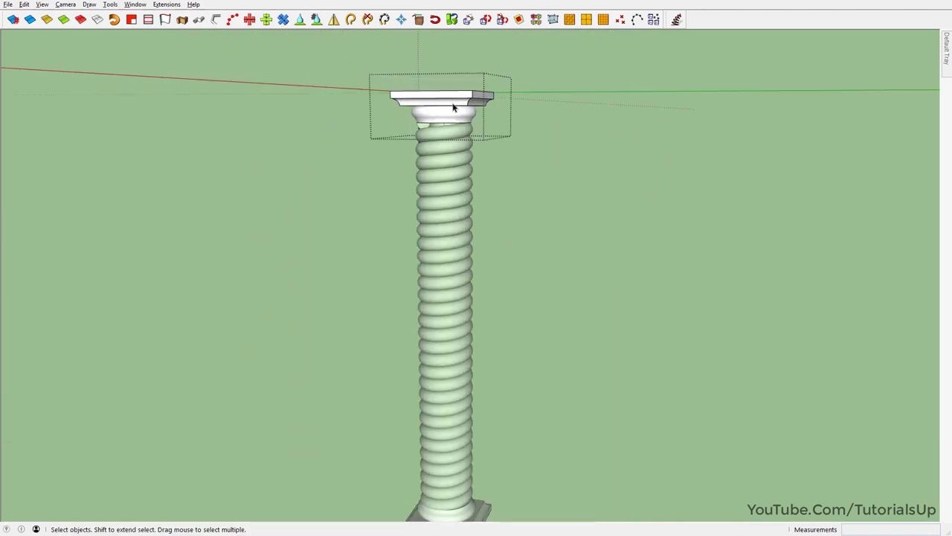
- Scale the capital up by a factor of 1.15
left_click(453, 108)
key("s")
mouse_move(521, 95)
middle_mouse_down()
mouse_move(570, 92)
mouse_move(506, 90)
middle_mouse_up()
scroll(506, 89, "up", 2)
left_click_drag(489, 83, 496, 79)
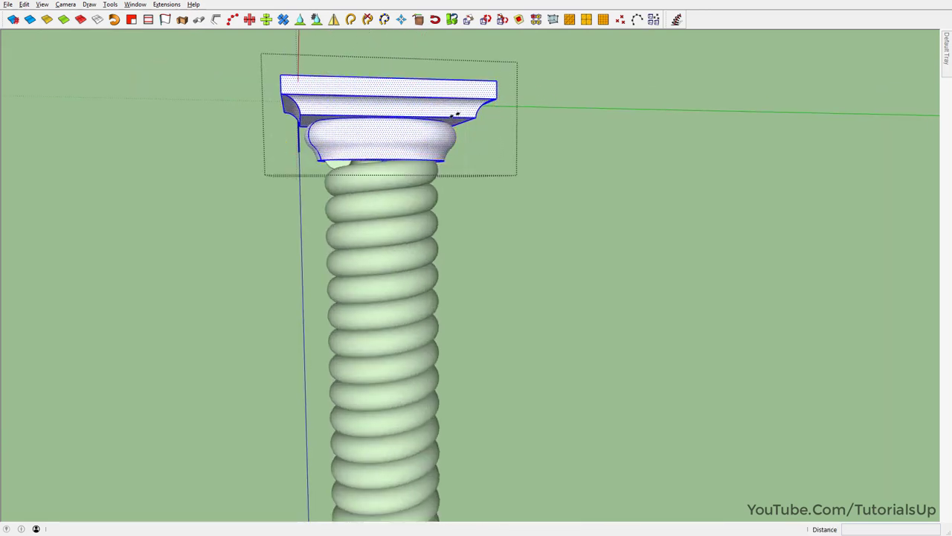
- Lower the capital 0.26' along the blue axis onto the coiled shaft
key("m")
left_click(454, 115)
left_click(447, 127)
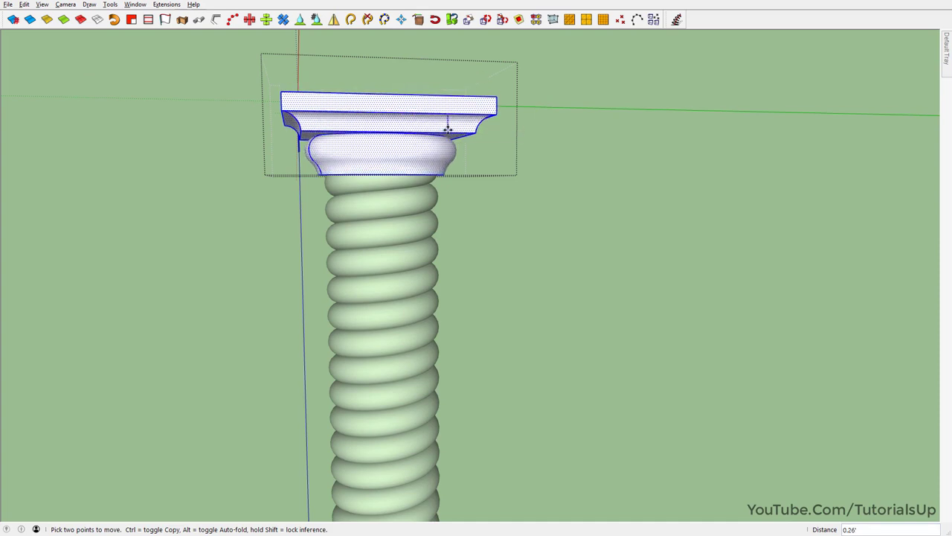
key("space")
scroll(379, 127, "down", 4)
mouse_move(356, 123)
middle_mouse_down()
mouse_move(548, 310)
mouse_move(323, 208)
mouse_move(501, 213)
mouse_move(355, 256)
middle_mouse_up()
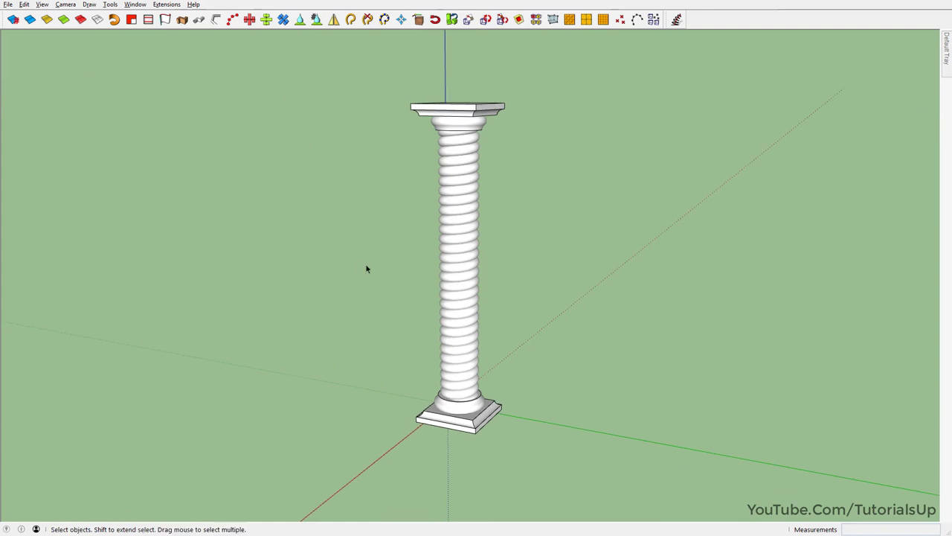
scroll(462, 407, "up", 3)
scroll(462, 407, "up", 2)
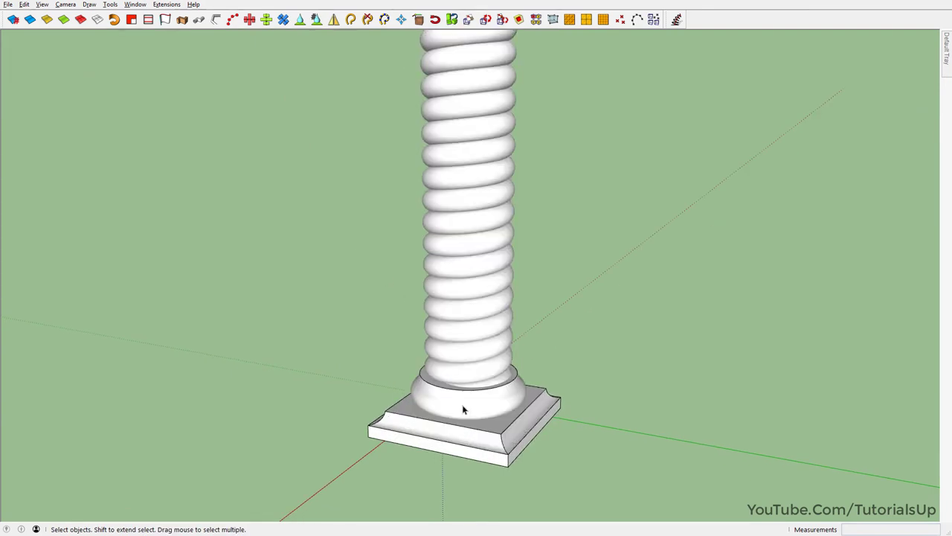
scroll(462, 409, "down", 3)
scroll(463, 411, "down", 2)
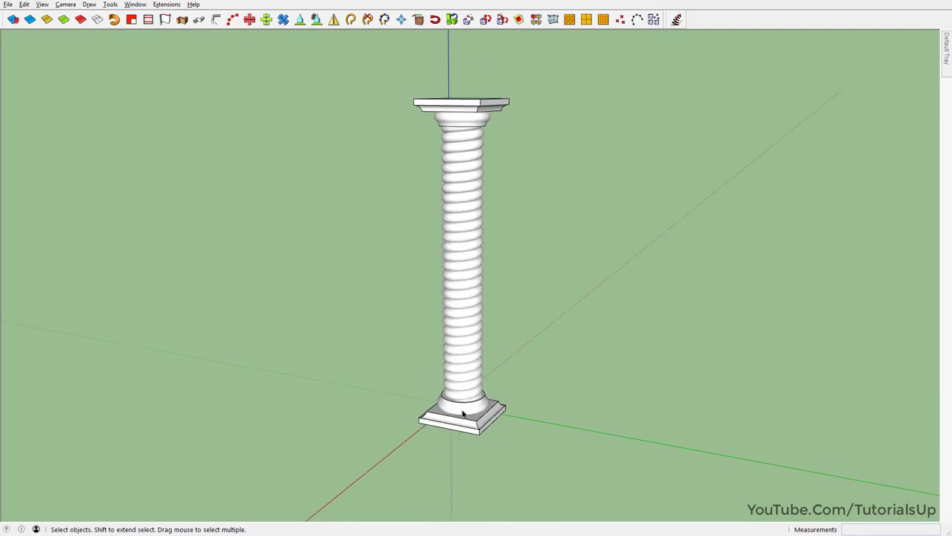
scroll(458, 327, "up", 1)
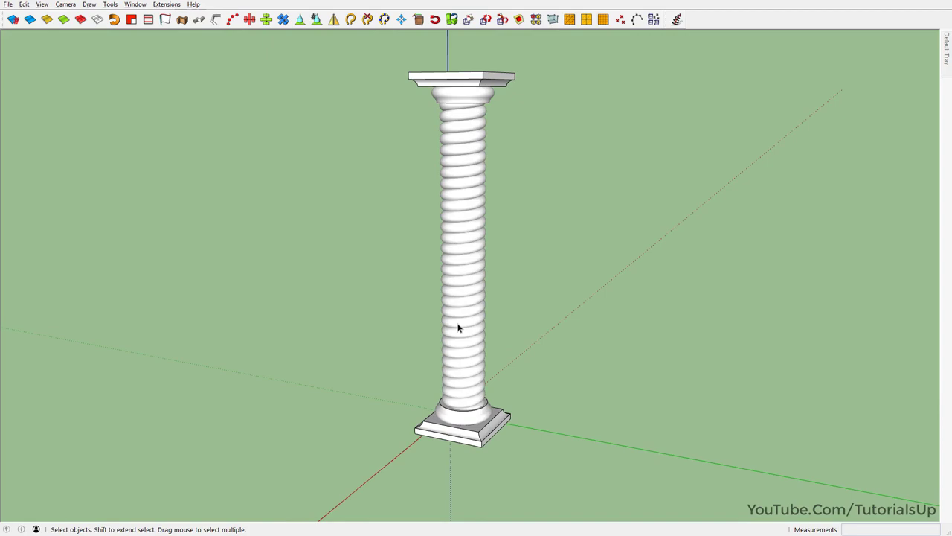